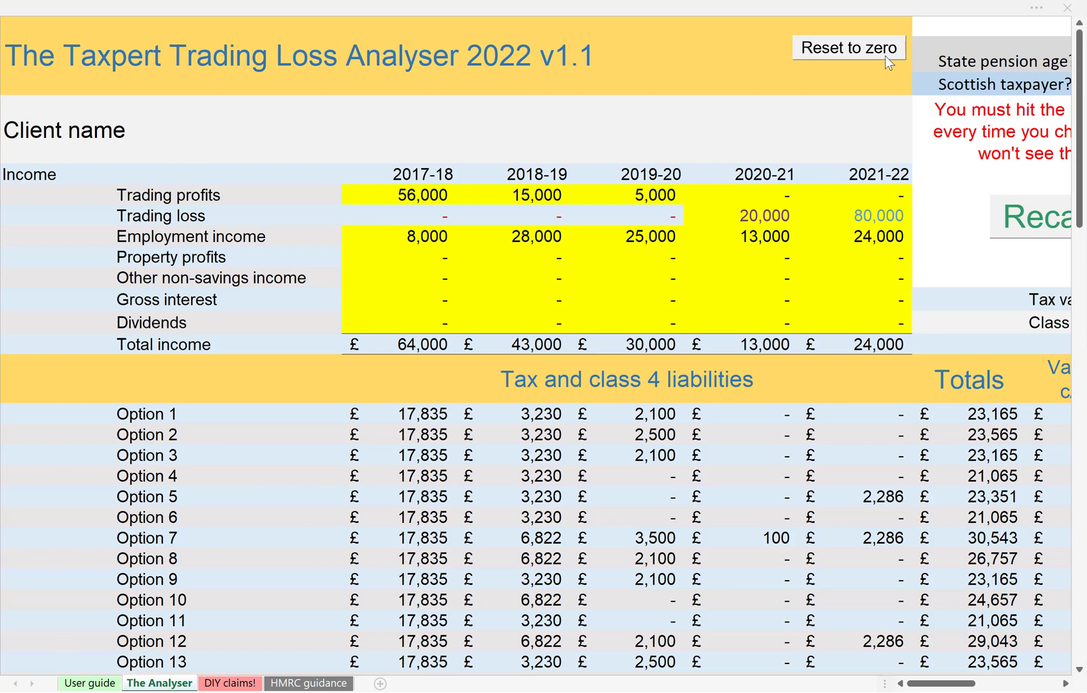
Examine the 2017-18 to 2021-22 income and loss figures and the taxpayer settings on The Analyser sheet.
{"action": "scroll", "coordinate": [886, 55], "scroll_direction": "up", "scroll_amount": 1, "text": "ctrl"}
{"action": "scroll", "coordinate": [885, 55], "scroll_direction": "up", "scroll_amount": 1, "text": "ctrl"}
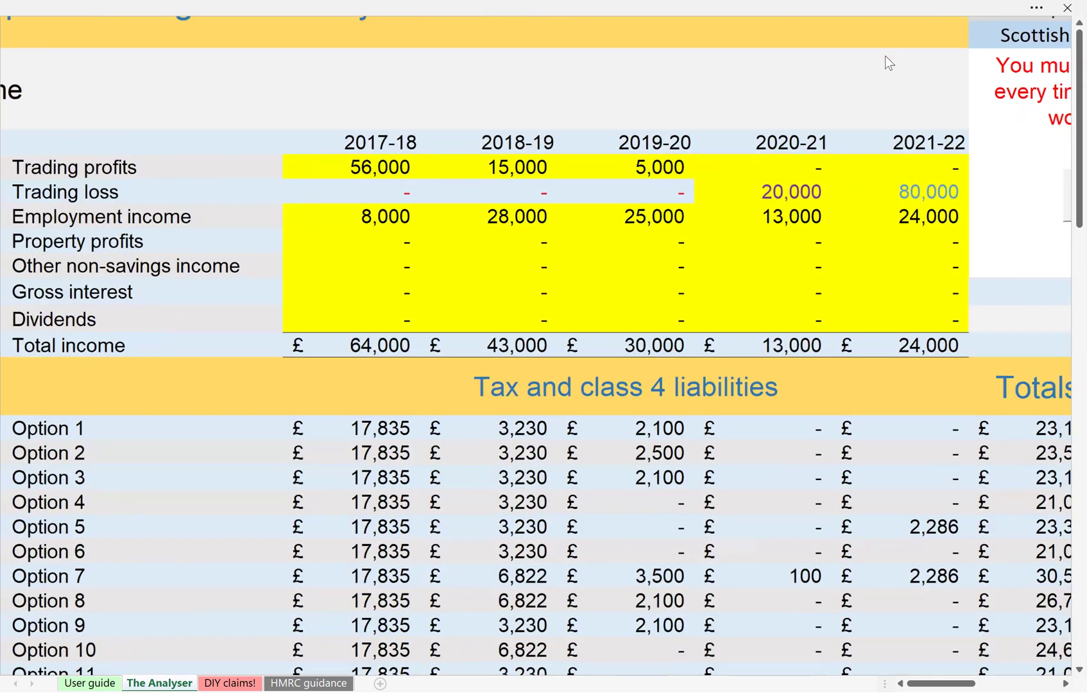
{"action": "scroll", "coordinate": [885, 56], "scroll_direction": "right", "scroll_amount": 1}
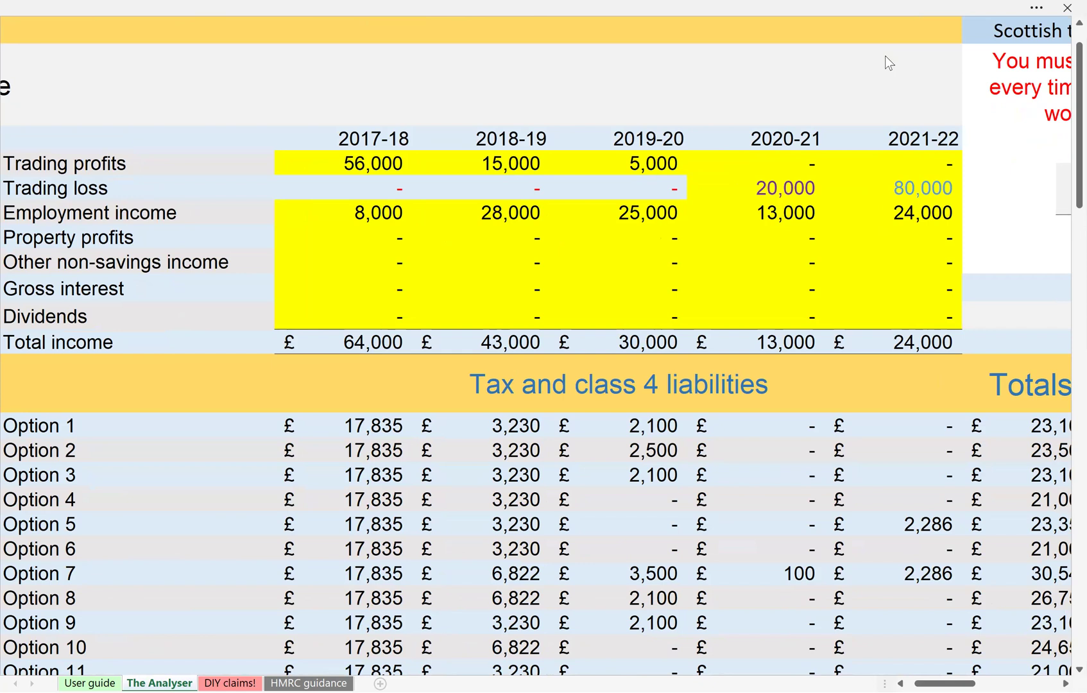
{"action": "scroll", "coordinate": [885, 55], "scroll_direction": "up", "scroll_amount": 2}
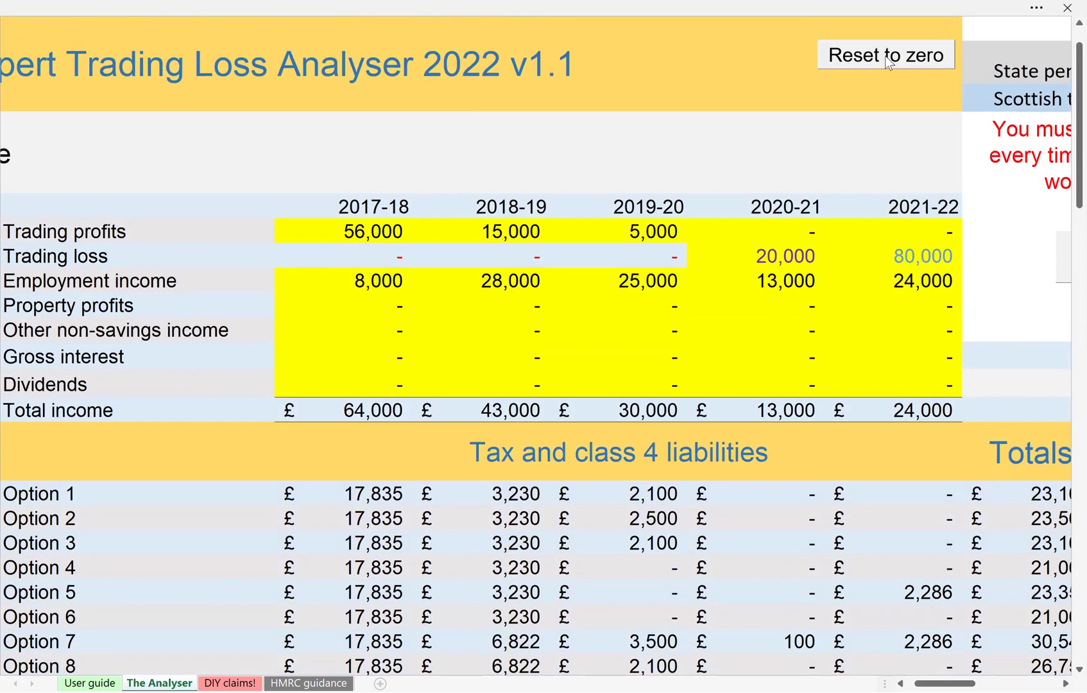
{"action": "scroll", "coordinate": [888, 63], "scroll_direction": "right", "scroll_amount": 1}
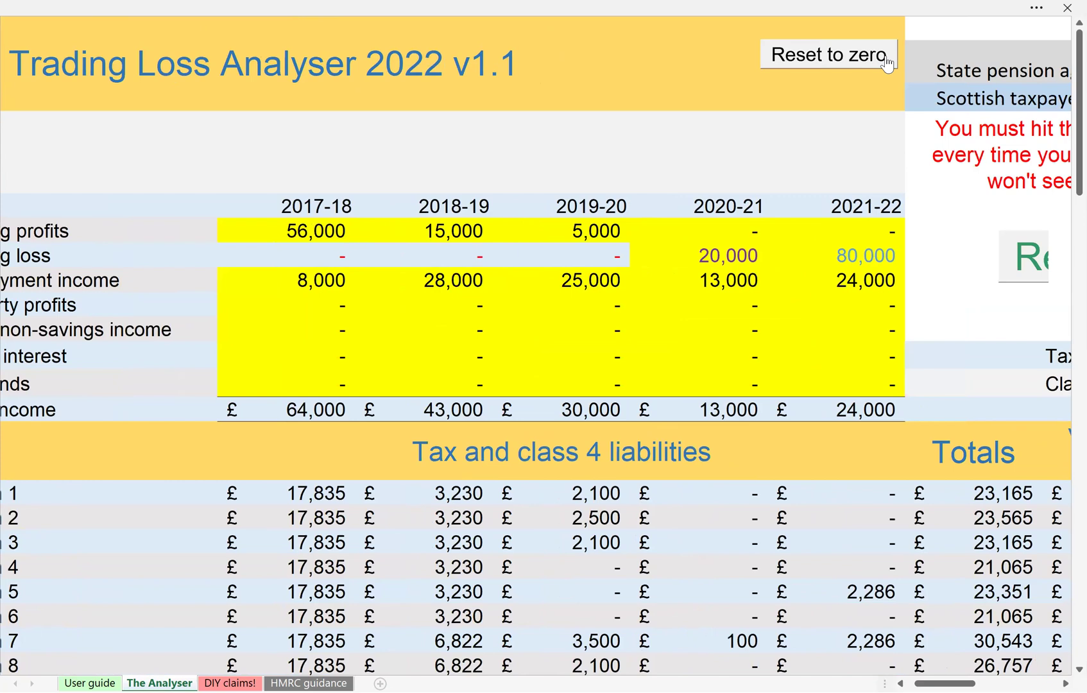
{"action": "scroll", "coordinate": [888, 63], "scroll_direction": "right", "scroll_amount": 6}
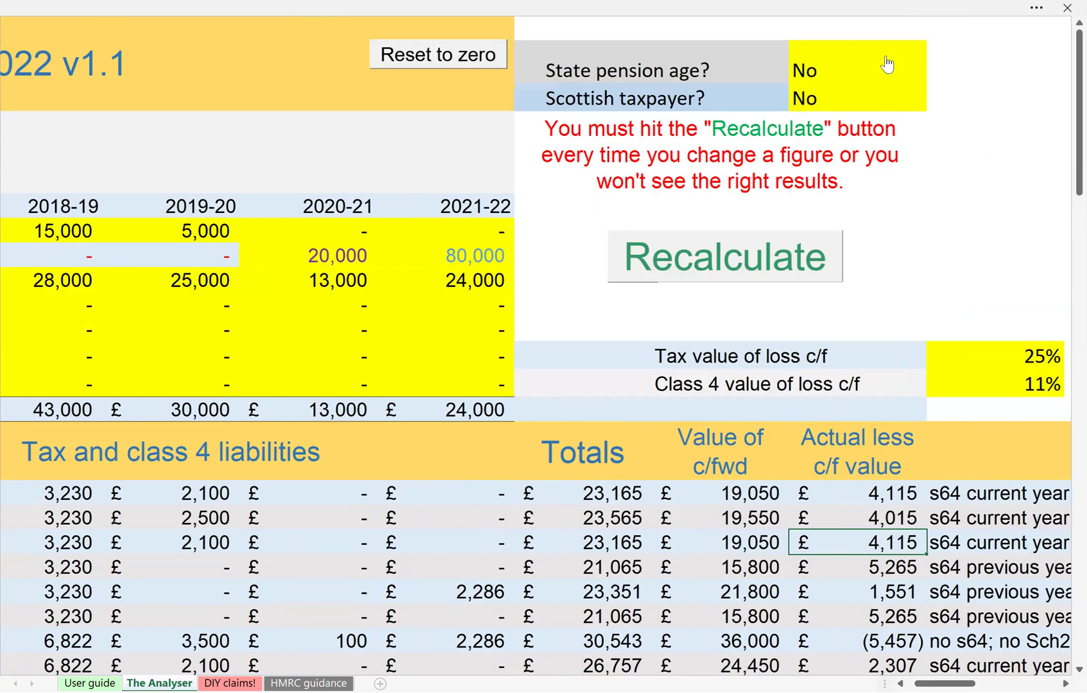
Check the choices available for the State pension age question without changing its answer.
{"action": "scroll", "coordinate": [887, 63], "scroll_direction": "left", "scroll_amount": 1}
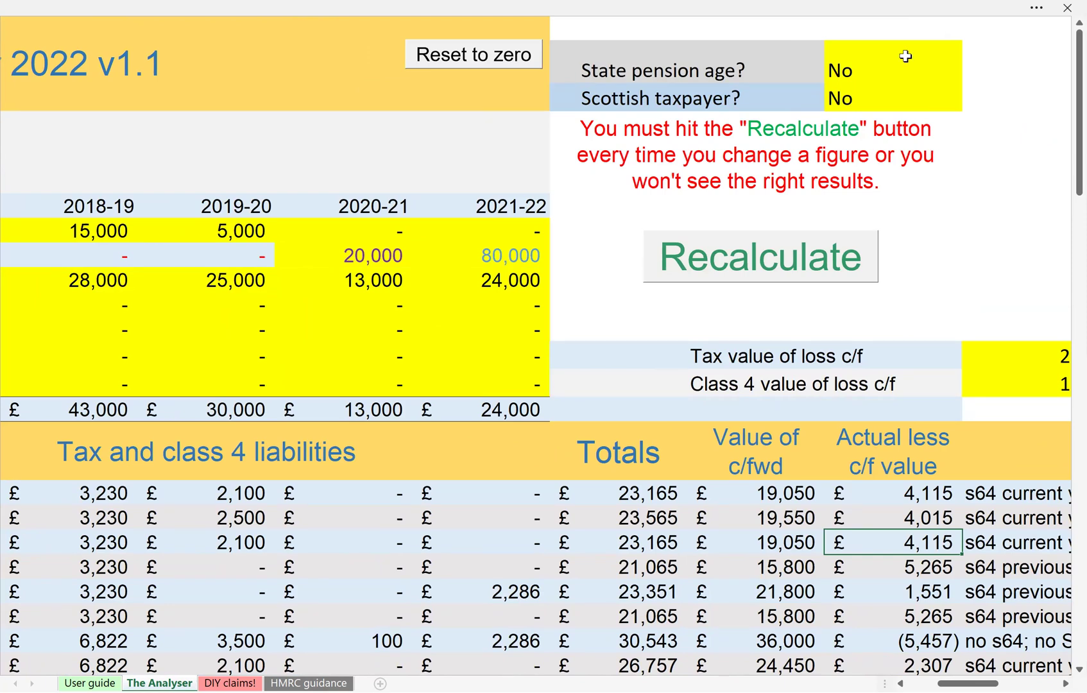
{"action": "left_click", "coordinate": [896, 81]}
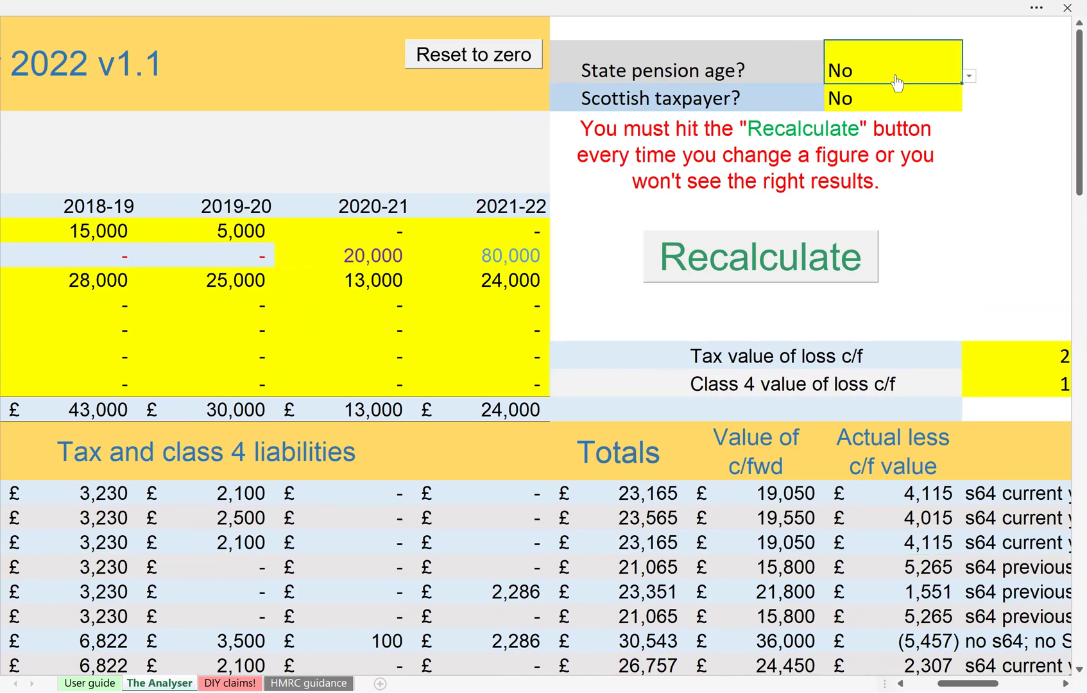
{"action": "left_click", "coordinate": [969, 76]}
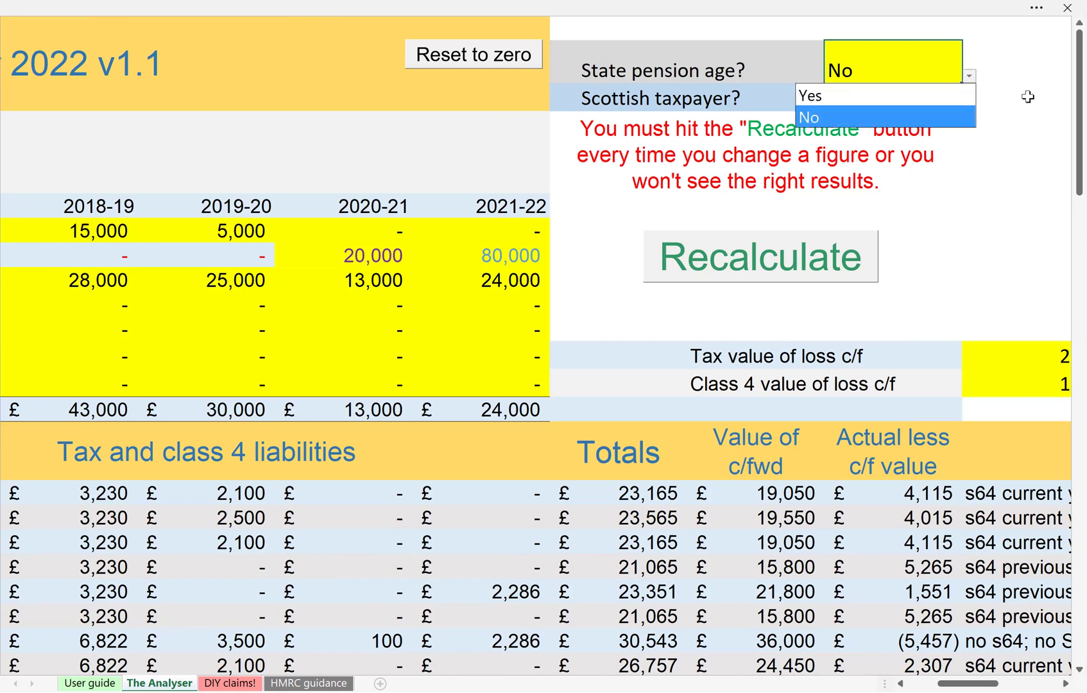
{"action": "key", "text": "Escape"}
Try Aye as the Scottish taxpayer answer and switch it back to No.
{"action": "left_click", "coordinate": [894, 103]}
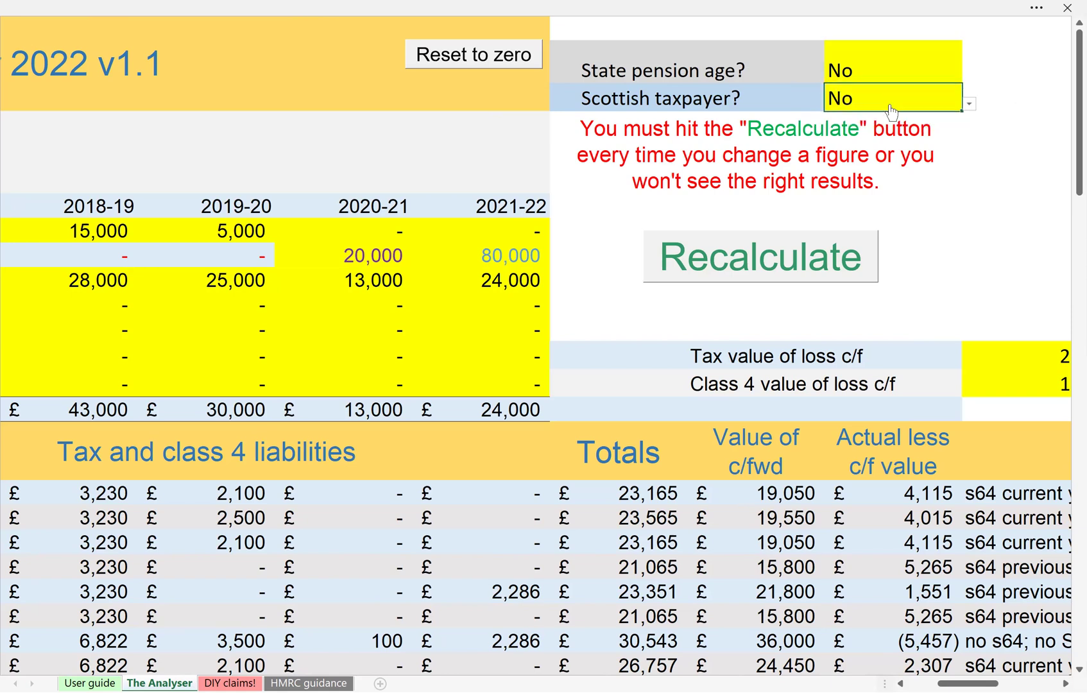
{"action": "left_click", "coordinate": [970, 104]}
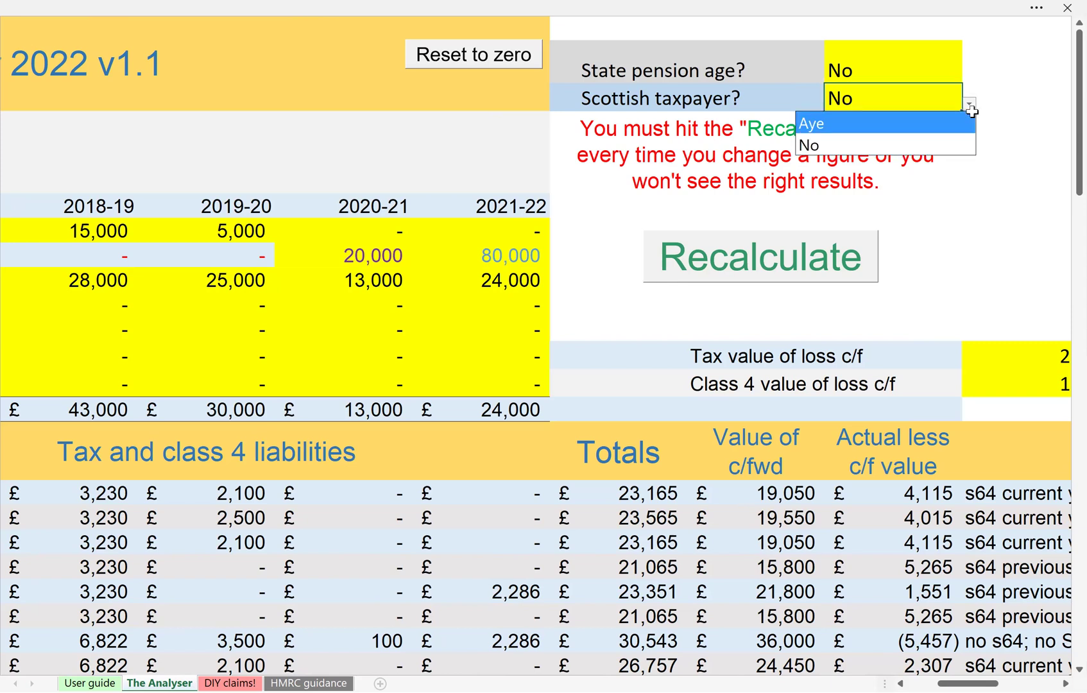
{"action": "left_click", "coordinate": [970, 117]}
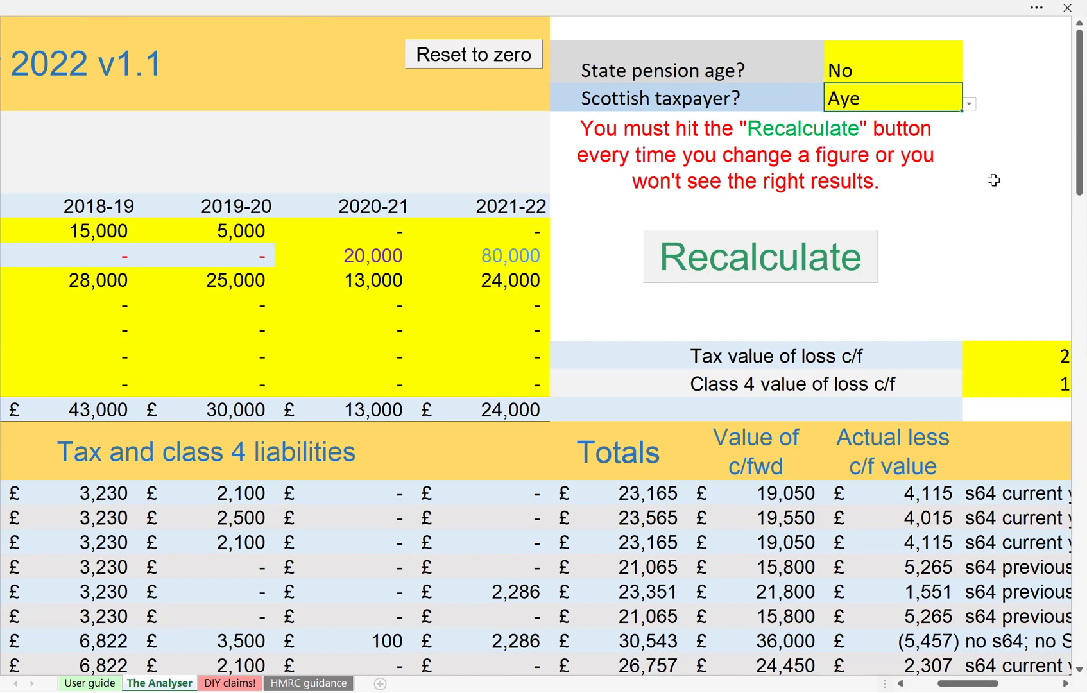
{"action": "left_click", "coordinate": [970, 106]}
{"action": "left_click", "coordinate": [910, 141]}
Try 45% as the tax value of the loss carried forward and set it back to 25%.
{"action": "scroll", "coordinate": [766, 278], "scroll_direction": "right", "scroll_amount": 2}
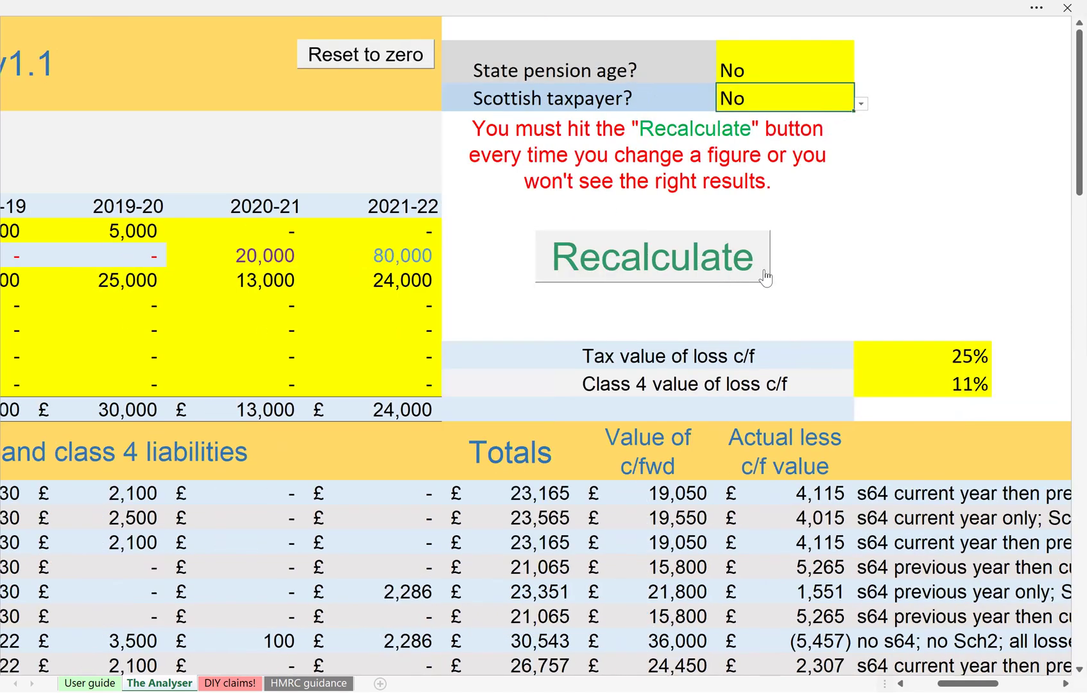
{"action": "scroll", "coordinate": [766, 277], "scroll_direction": "right", "scroll_amount": 3}
{"action": "left_click", "coordinate": [757, 358]}
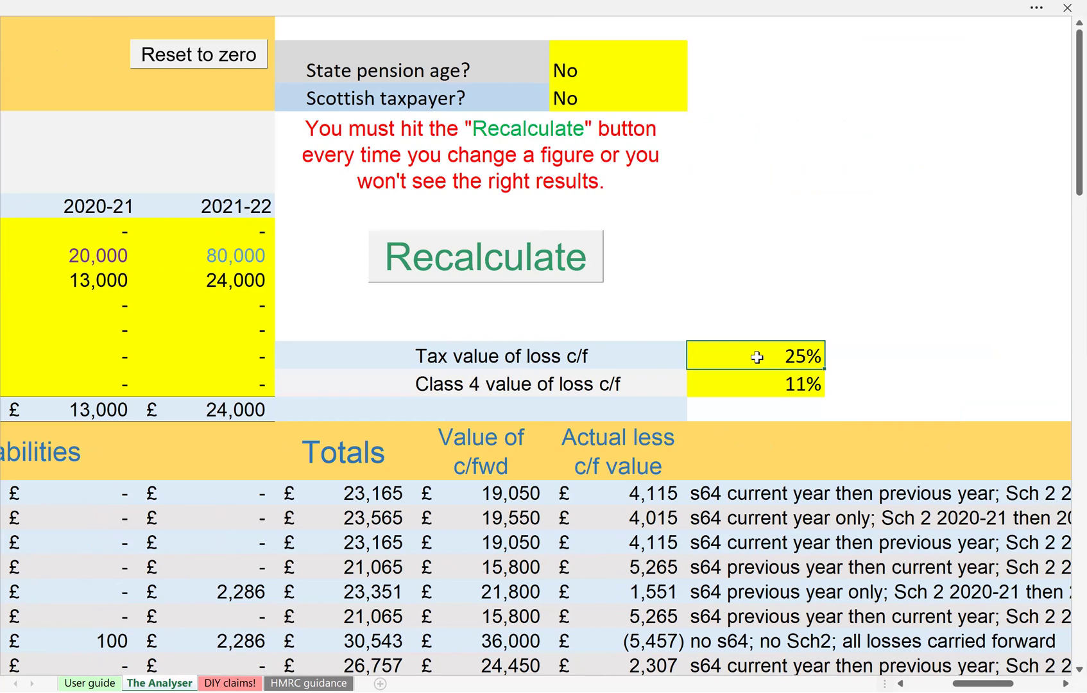
{"action": "type", "text": "45"}
{"action": "key", "text": "Home"}
{"action": "type", "text": "5"}
{"action": "key", "text": "Delete"}
{"action": "key", "text": "Delete"}
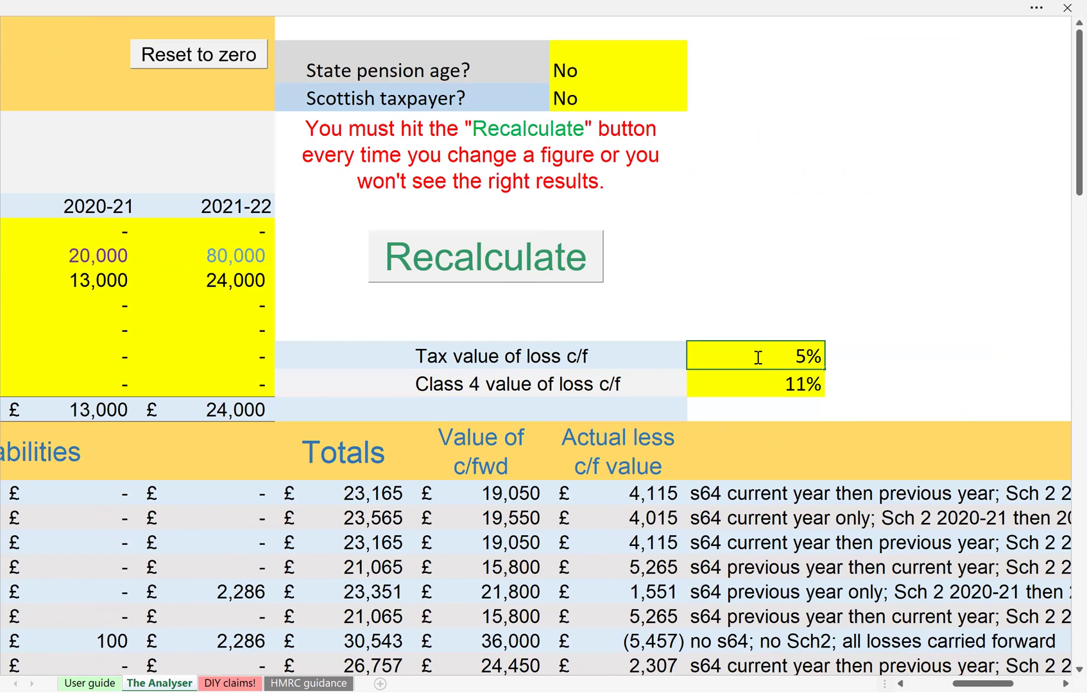
{"action": "key", "text": "Home"}
{"action": "type", "text": "2"}
Recalculate the loss analysis with the current income figures and settings.
{"action": "scroll", "coordinate": [766, 380], "scroll_direction": "left", "scroll_amount": 3}
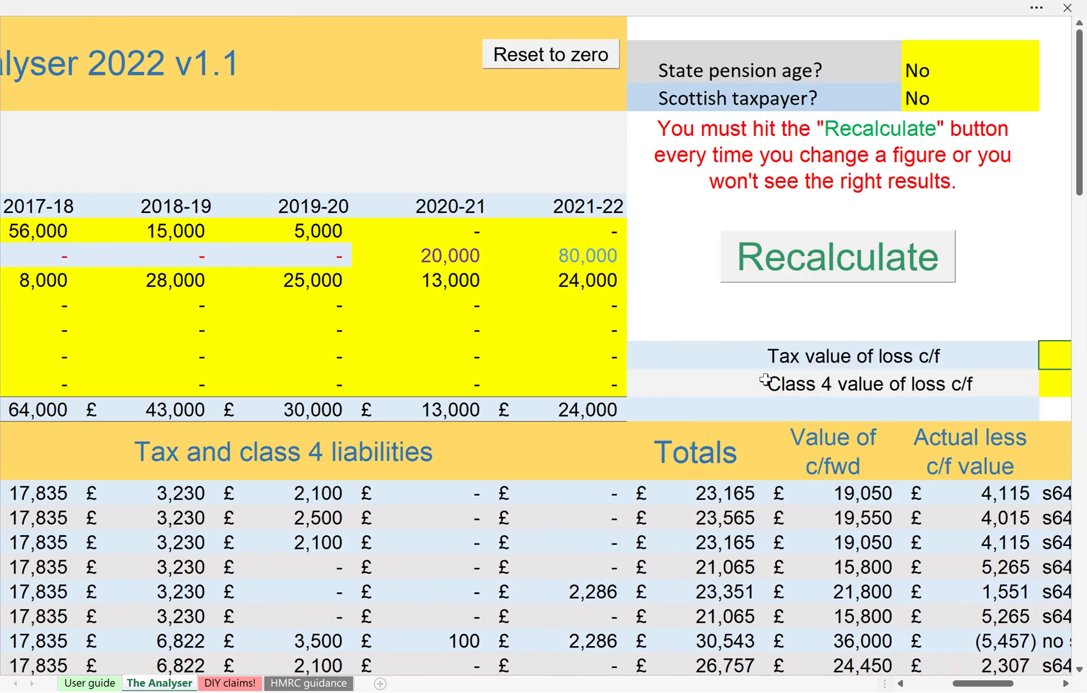
{"action": "scroll", "coordinate": [766, 379], "scroll_direction": "left", "scroll_amount": 2}
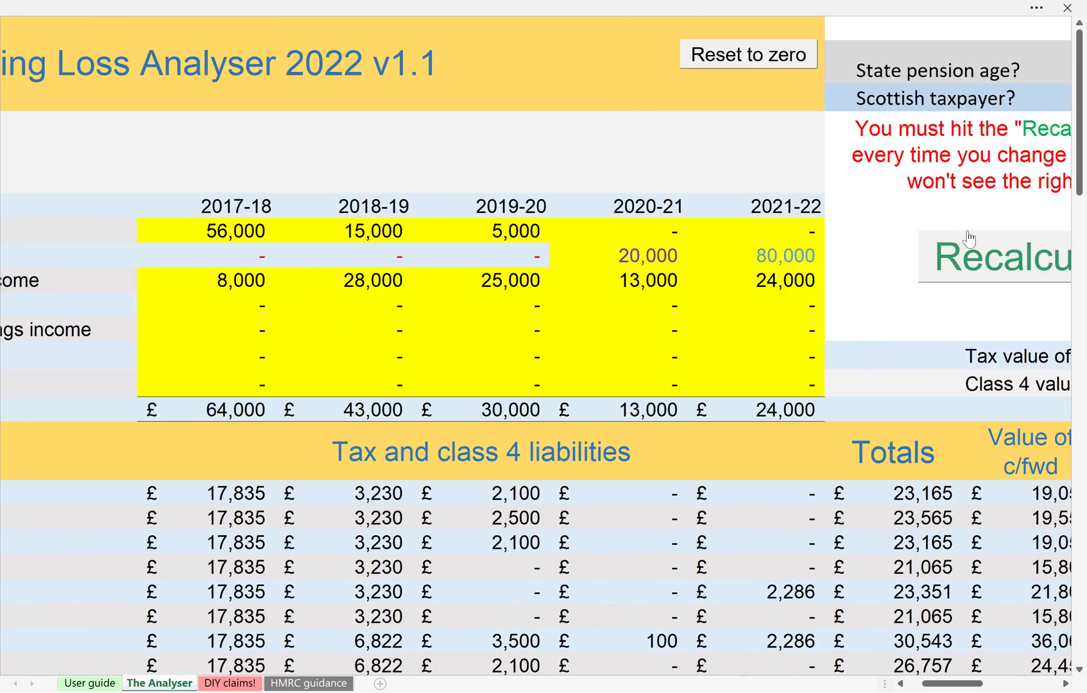
{"action": "left_click", "coordinate": [973, 260]}
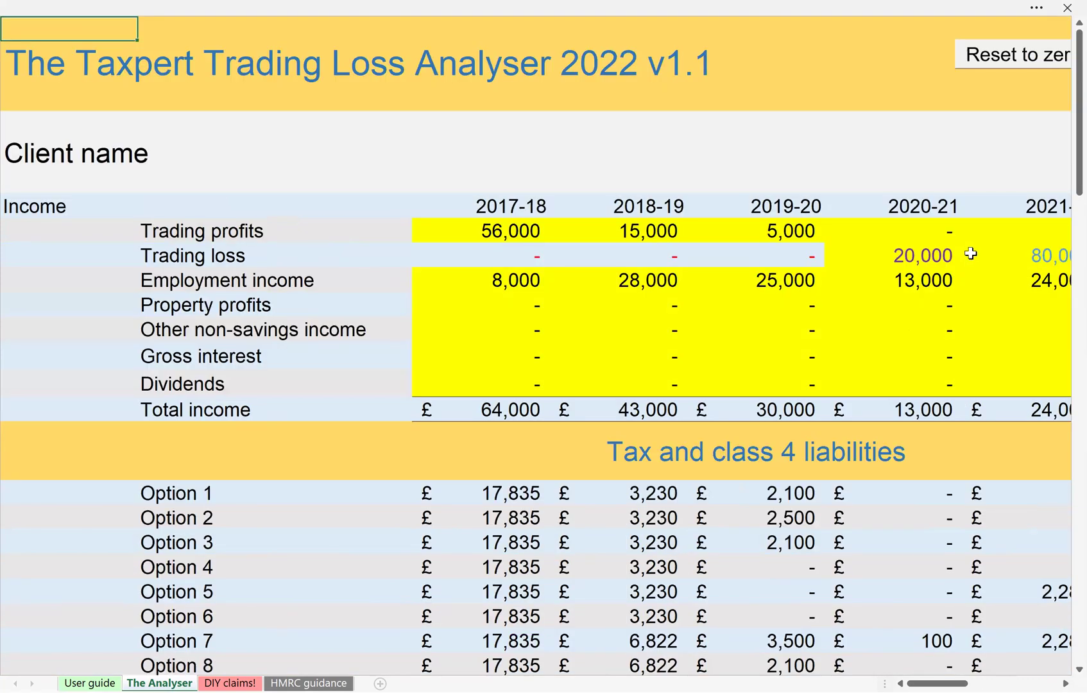
Examine the tax and class 4 liabilities, totals, carried-forward values and claim descriptions for options 1 to 14.
{"action": "scroll", "coordinate": [971, 253], "scroll_direction": "down", "scroll_amount": 3}
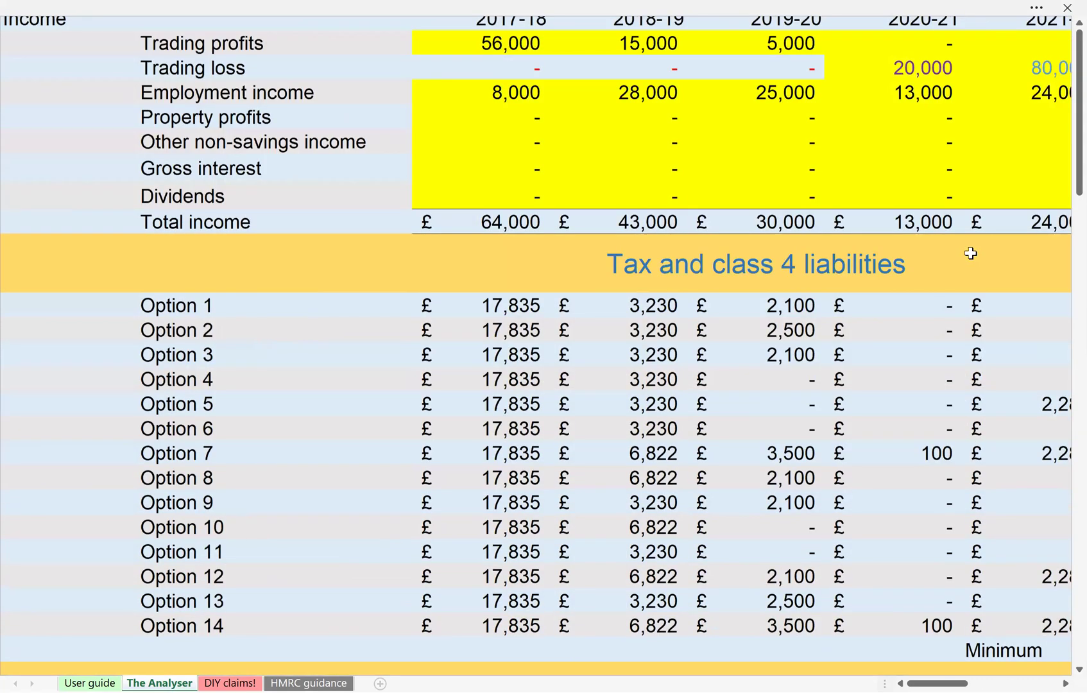
{"action": "scroll", "coordinate": [971, 253], "scroll_direction": "down", "scroll_amount": 3}
{"action": "scroll", "coordinate": [972, 253], "scroll_direction": "up", "scroll_amount": 1}
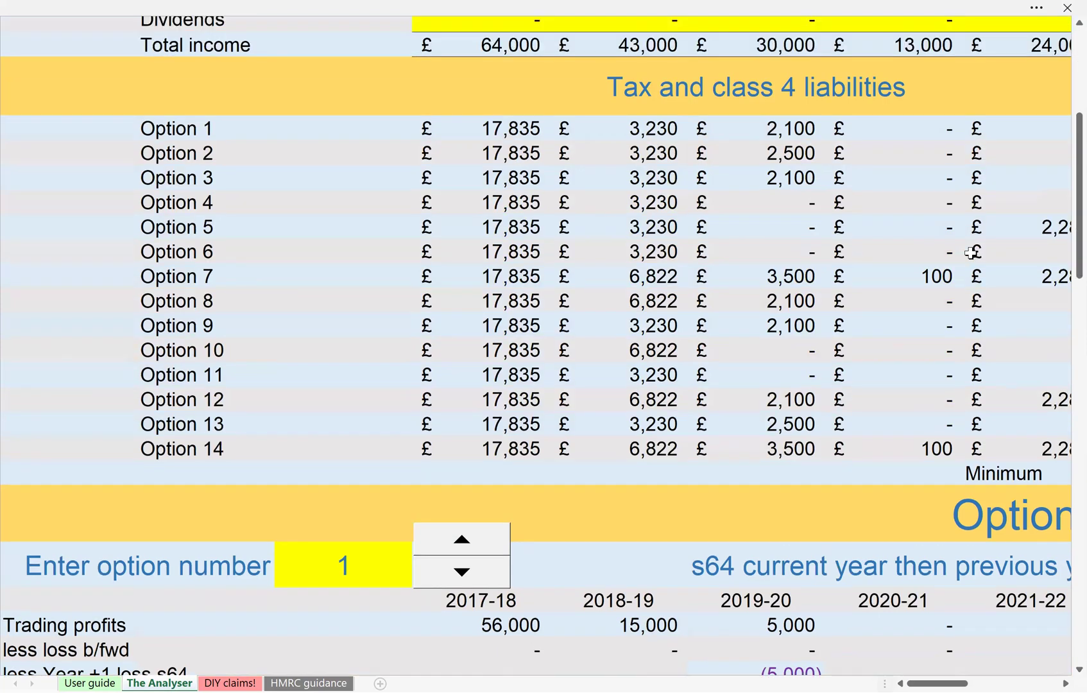
{"action": "scroll", "coordinate": [972, 253], "scroll_direction": "down", "scroll_amount": 1}
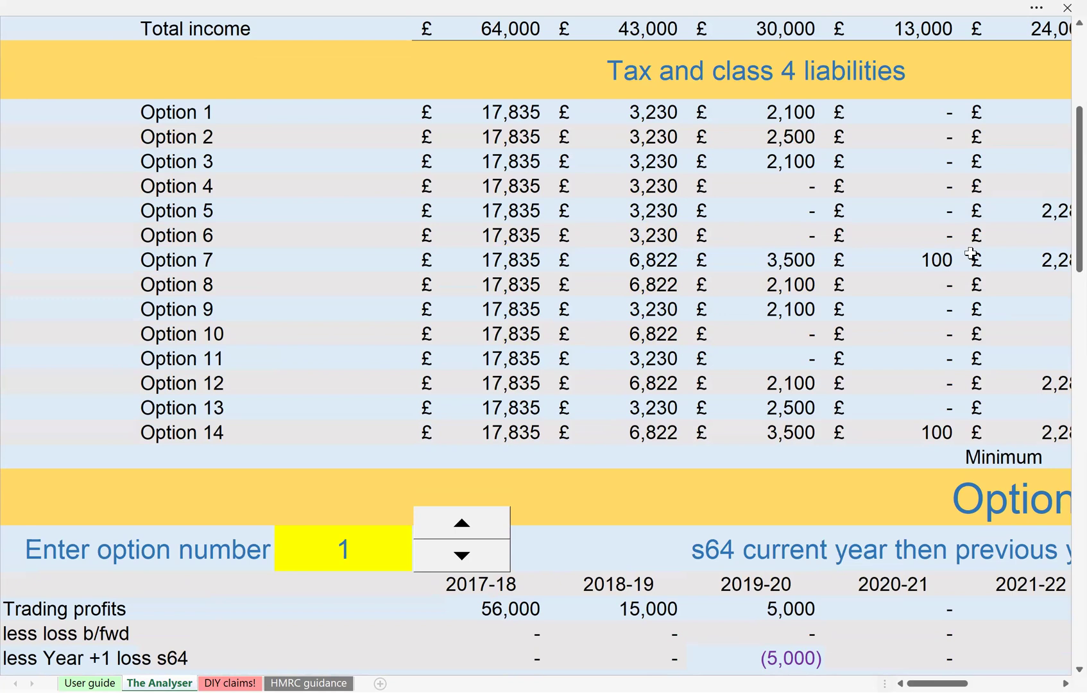
{"action": "scroll", "coordinate": [971, 253], "scroll_direction": "right", "scroll_amount": 3}
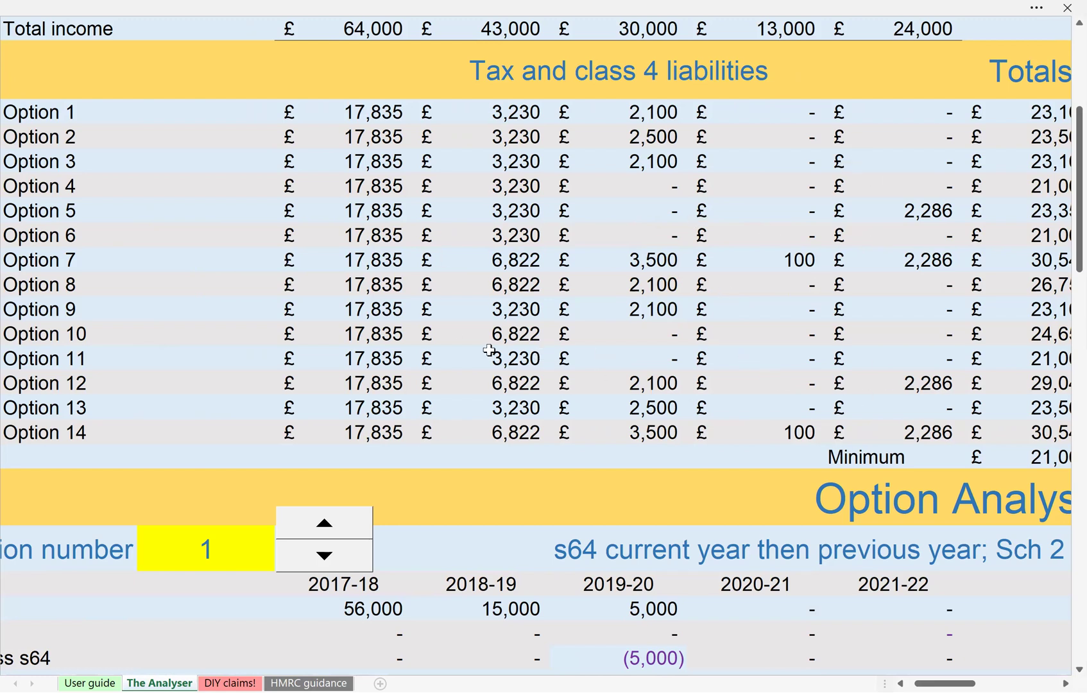
{"action": "scroll", "coordinate": [489, 350], "scroll_direction": "right", "scroll_amount": 1}
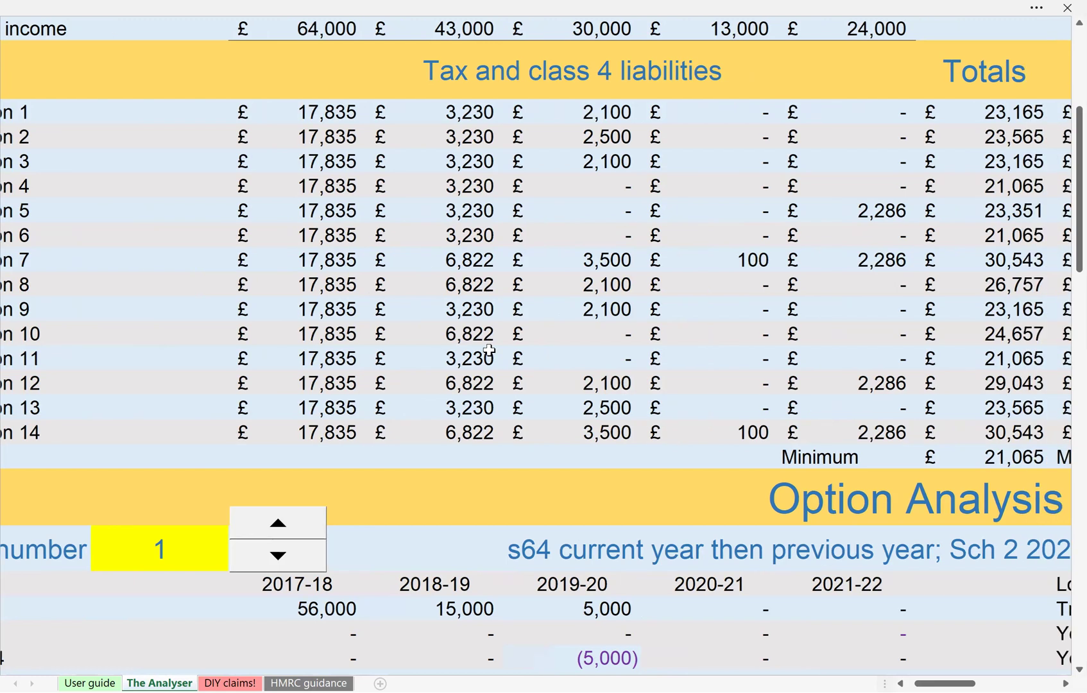
{"action": "scroll", "coordinate": [489, 350], "scroll_direction": "right", "scroll_amount": 5}
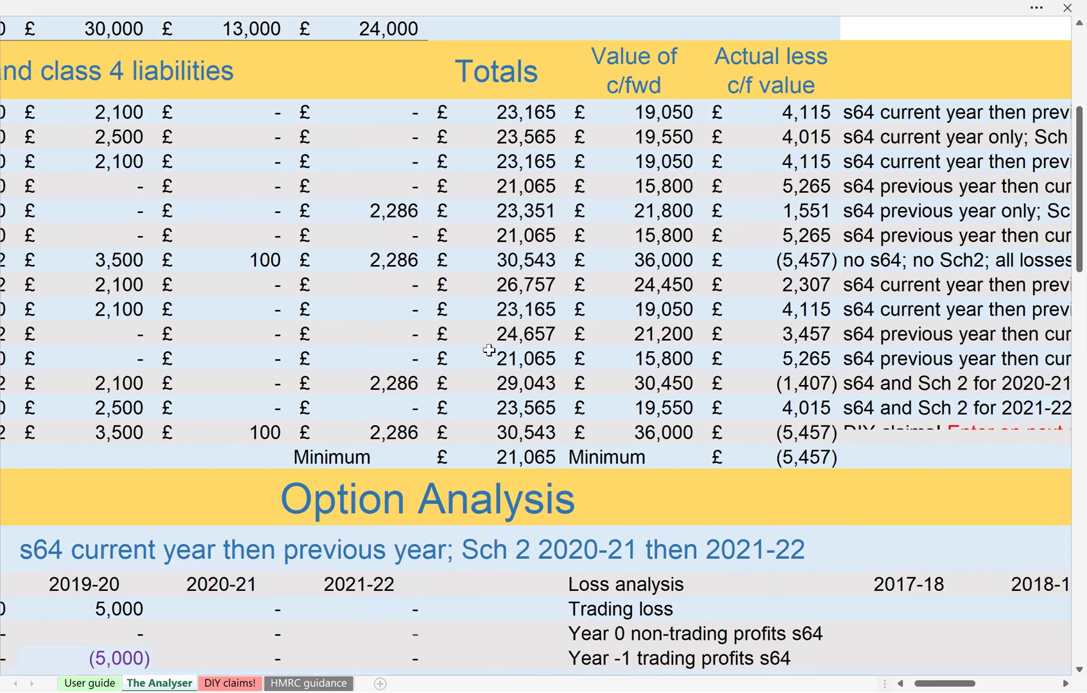
{"action": "scroll", "coordinate": [432, 55], "scroll_direction": "right", "scroll_amount": 3}
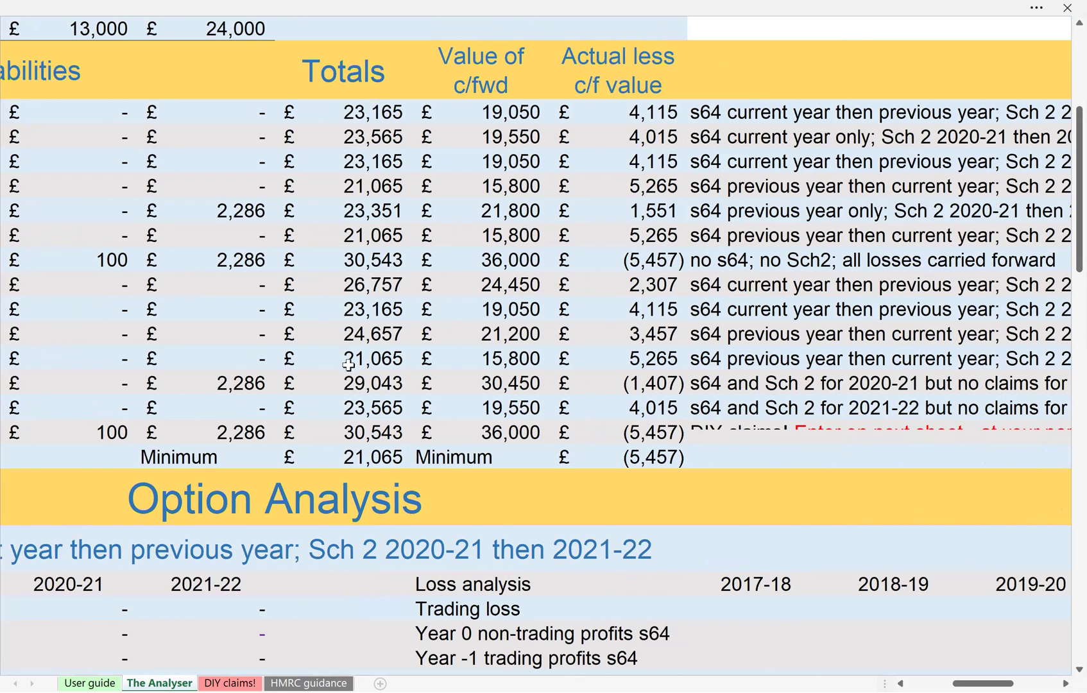
Match the minimum in the Totals column to the options that produce it, including options 6 and 11.
{"action": "left_click", "coordinate": [354, 460]}
{"action": "left_click", "coordinate": [377, 237]}
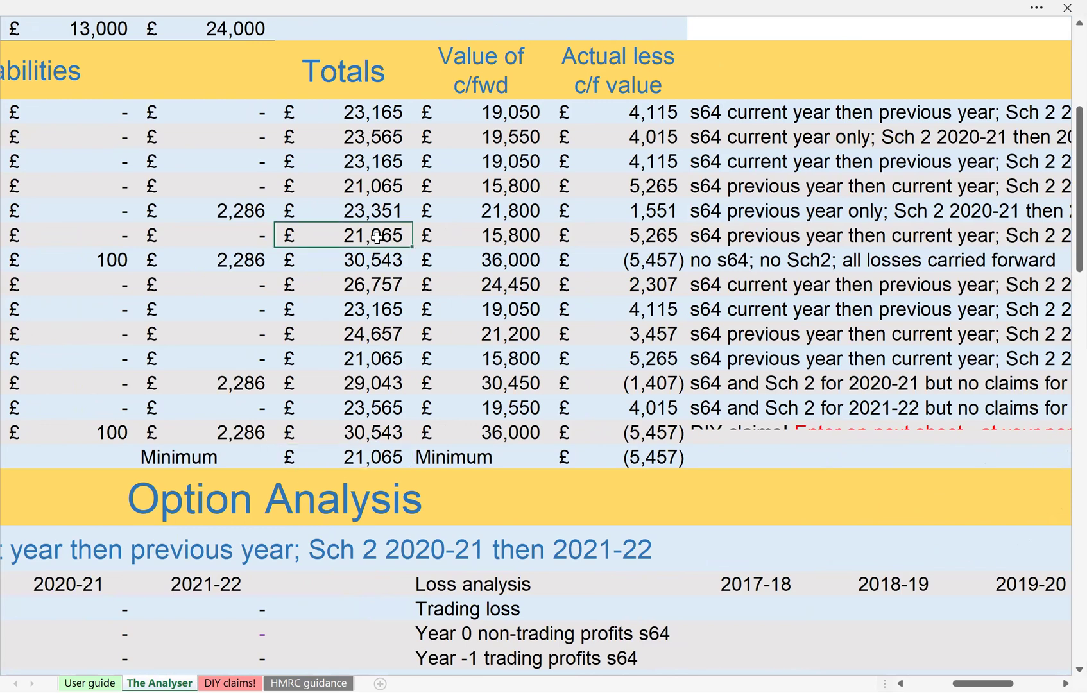
{"action": "left_click", "coordinate": [375, 357]}
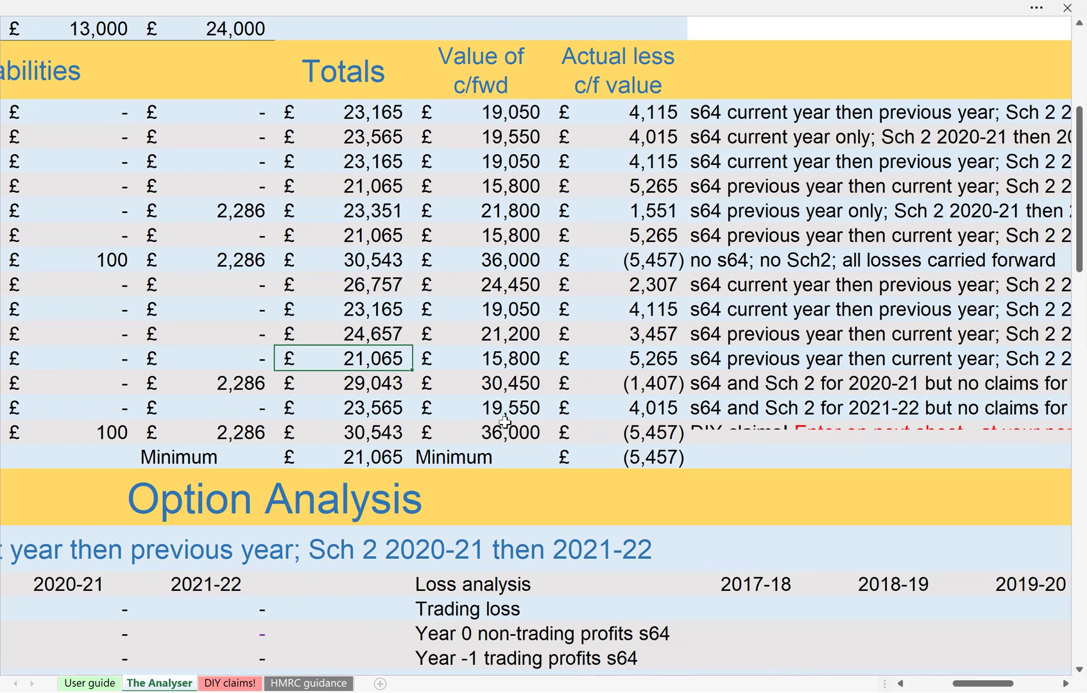
Review option 1's actual less c/f value, then trace that column's minimum up to option 7.
{"action": "left_click", "coordinate": [645, 116]}
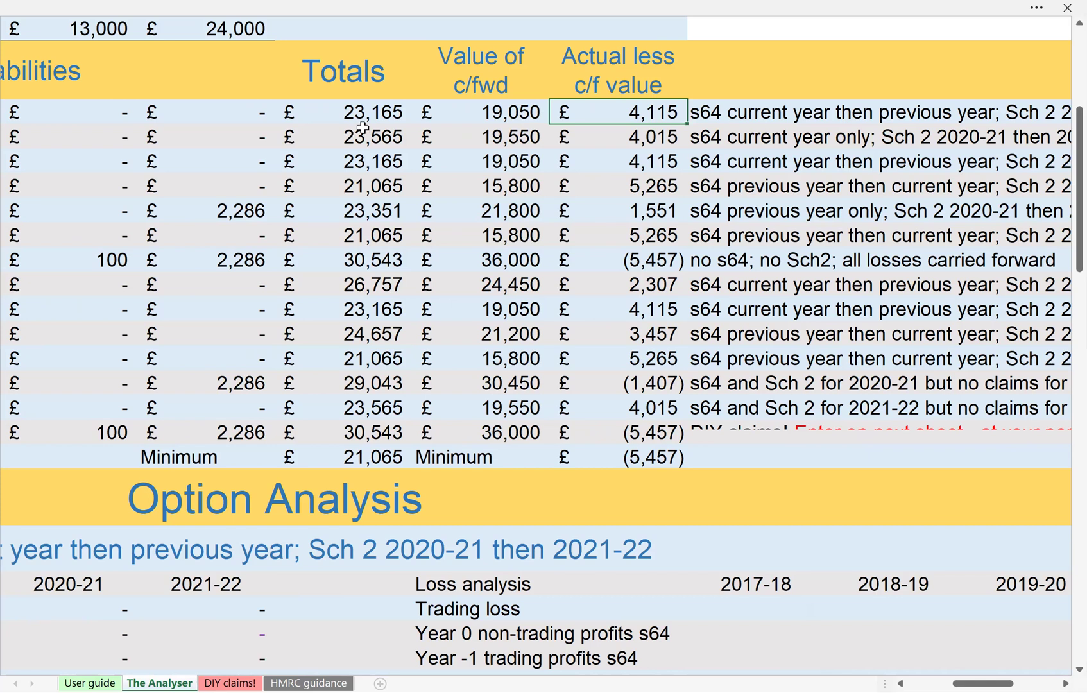
{"action": "left_click", "coordinate": [642, 457]}
{"action": "key", "text": "Up"}
{"action": "key", "text": "Up"}
{"action": "key", "text": "Up"}
{"action": "key", "text": "Up"}
{"action": "key", "text": "Up"}
{"action": "key", "text": "Up"}
{"action": "key", "text": "Up"}
{"action": "key", "text": "Up"}
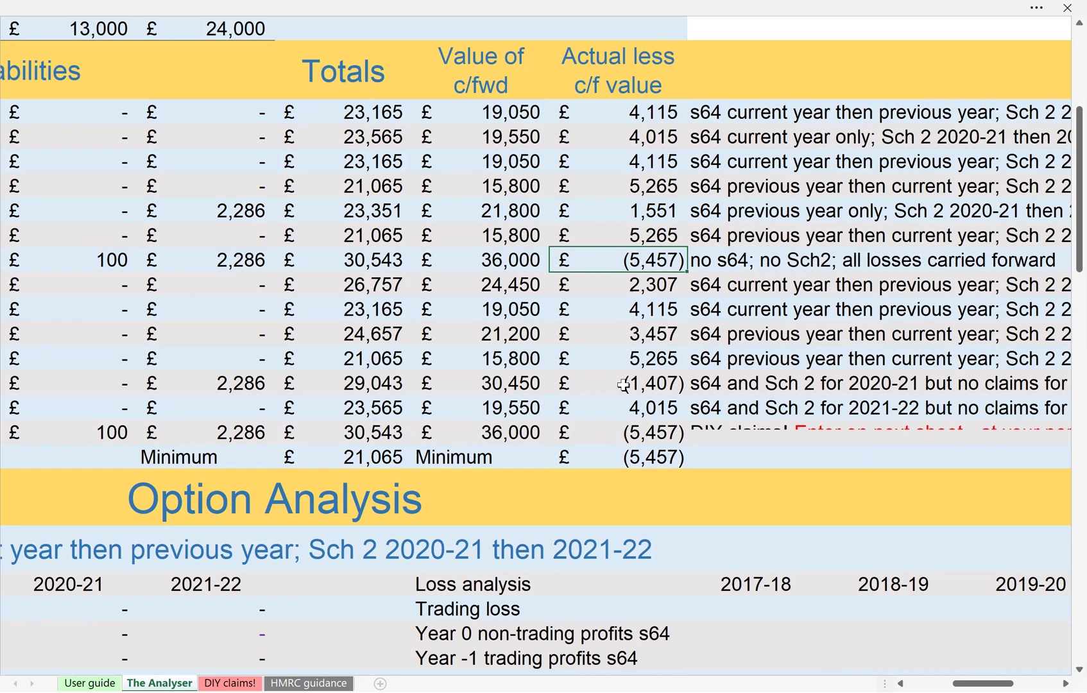
Examine the Option Analysis breakdown for option 1, covering yearly income, loss reliefs, net income and estimated tax liabilities.
{"action": "scroll", "coordinate": [423, 427], "scroll_direction": "left", "scroll_amount": 2}
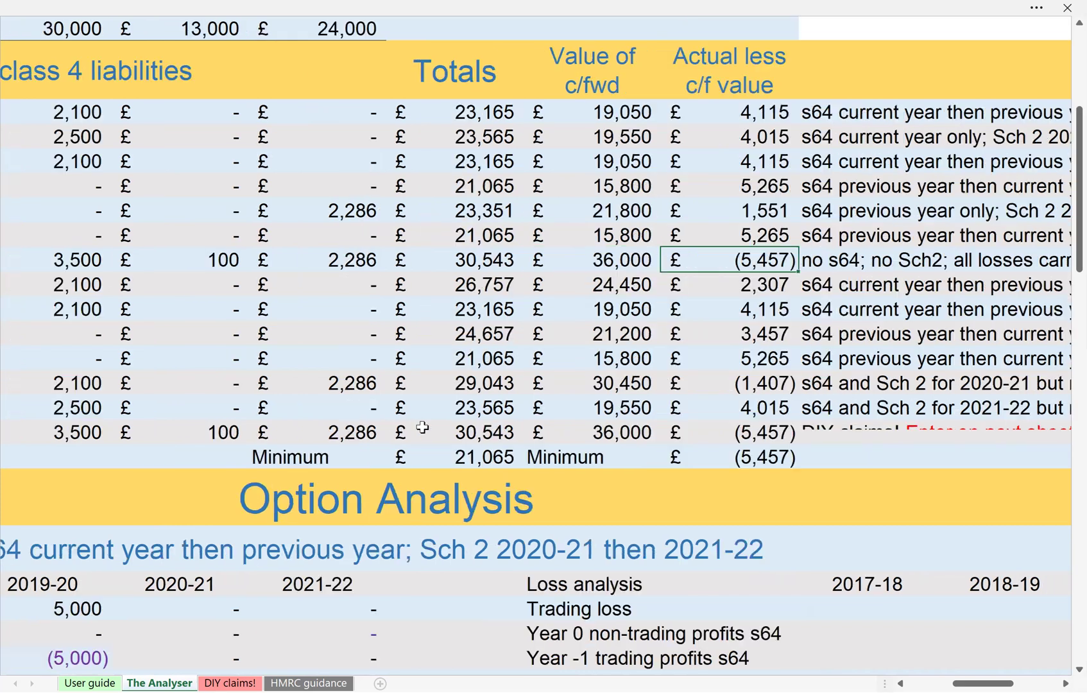
{"action": "scroll", "coordinate": [423, 428], "scroll_direction": "left", "scroll_amount": 10}
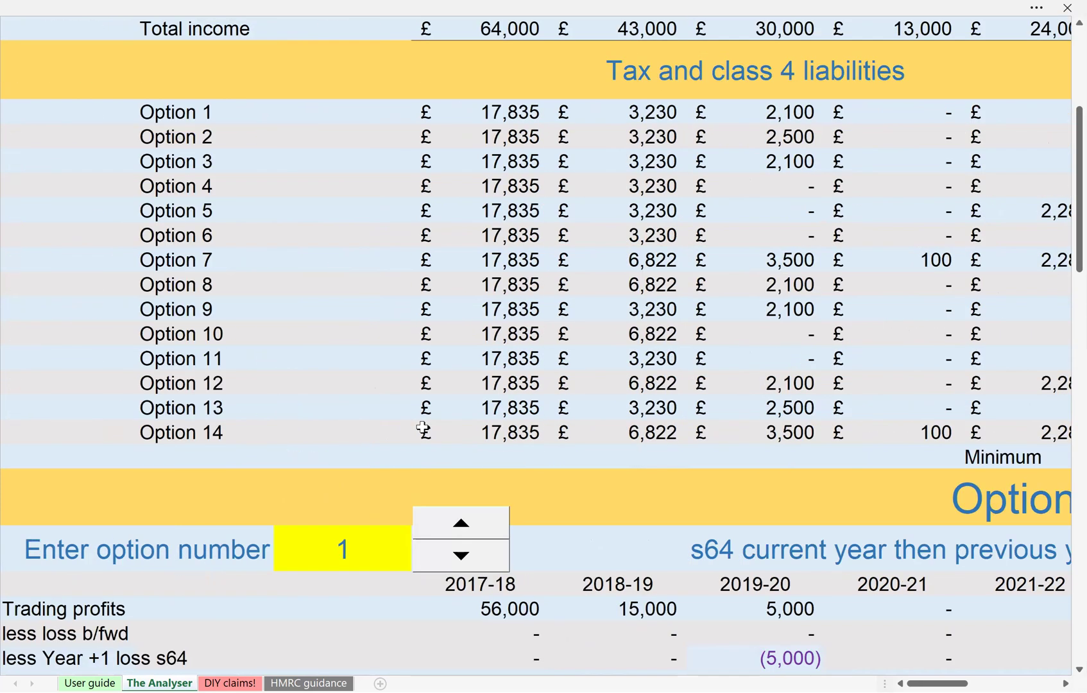
{"action": "scroll", "coordinate": [423, 428], "scroll_direction": "down", "scroll_amount": 3}
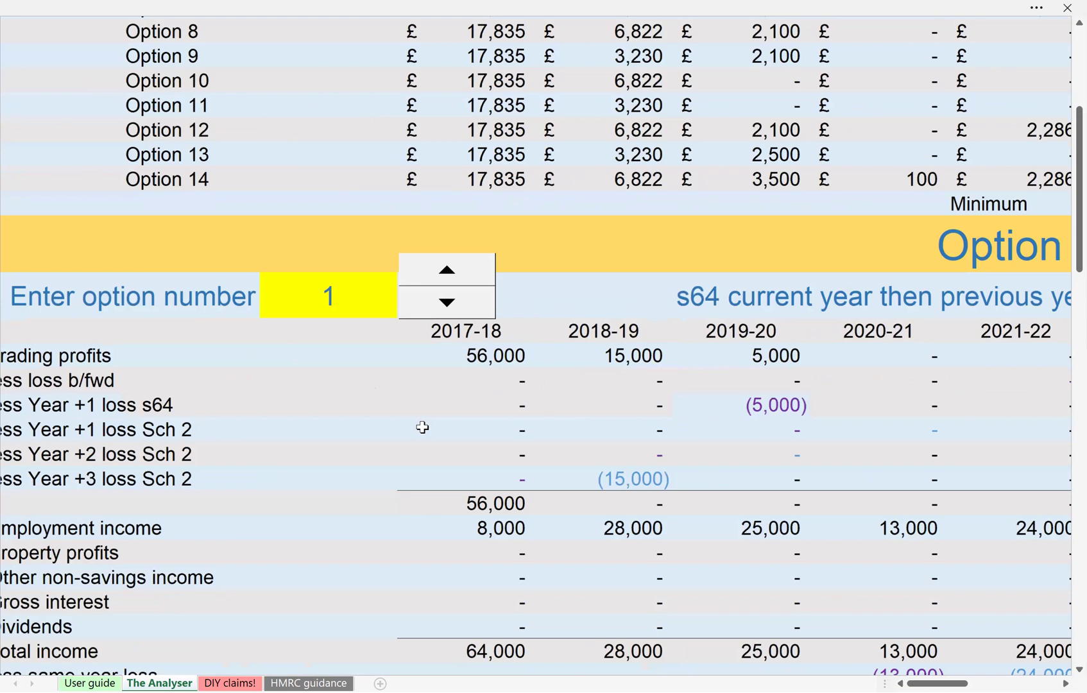
{"action": "scroll", "coordinate": [423, 427], "scroll_direction": "down", "scroll_amount": 2}
{"action": "scroll", "coordinate": [423, 428], "scroll_direction": "right", "scroll_amount": 3}
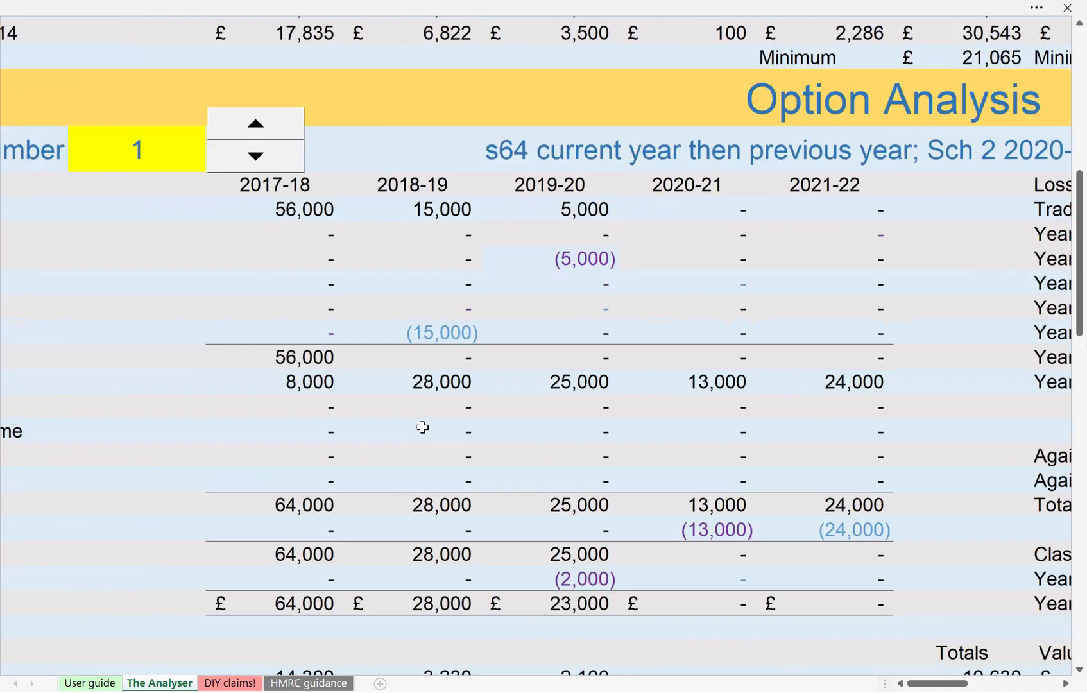
{"action": "scroll", "coordinate": [423, 427], "scroll_direction": "left", "scroll_amount": 1}
{"action": "scroll", "coordinate": [423, 427], "scroll_direction": "down", "scroll_amount": 1}
{"action": "scroll", "coordinate": [423, 427], "scroll_direction": "left", "scroll_amount": 1}
{"action": "scroll", "coordinate": [423, 427], "scroll_direction": "up", "scroll_amount": 1}
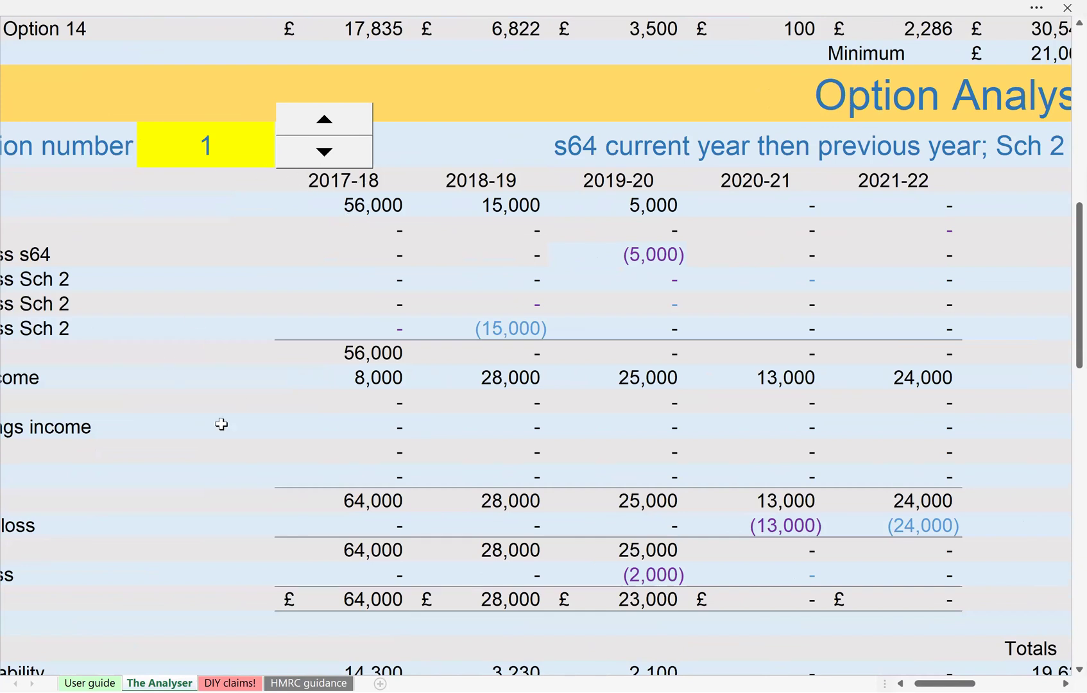
{"action": "scroll", "coordinate": [222, 424], "scroll_direction": "down", "scroll_amount": 1}
{"action": "scroll", "coordinate": [222, 424], "scroll_direction": "down", "scroll_amount": 1}
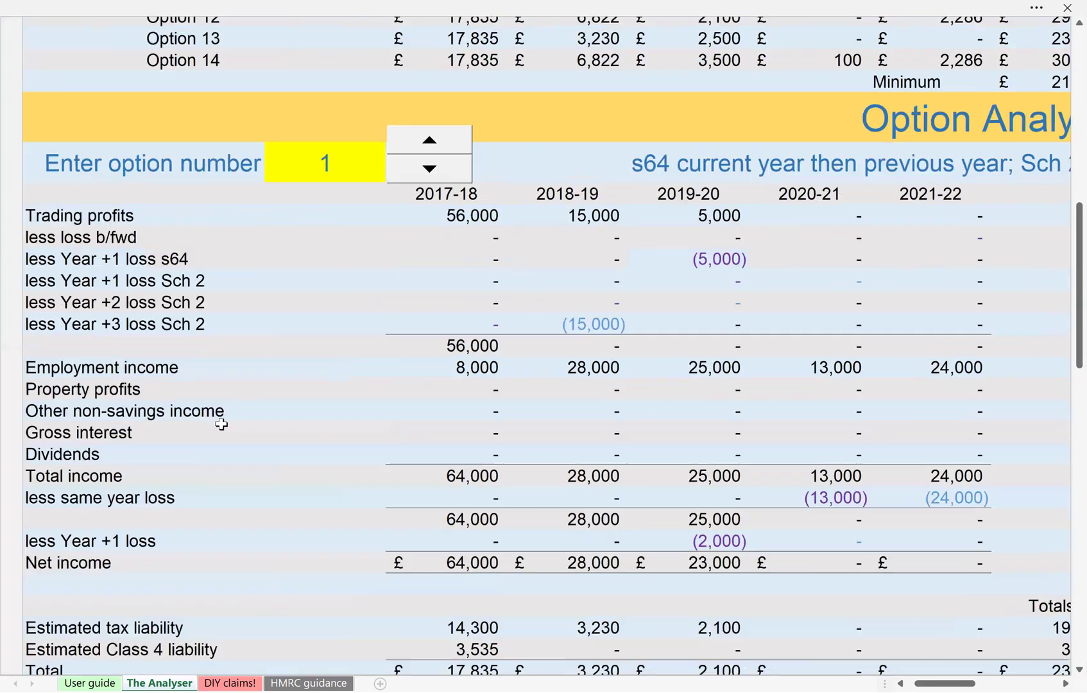
{"action": "scroll", "coordinate": [221, 424], "scroll_direction": "down", "scroll_amount": 1}
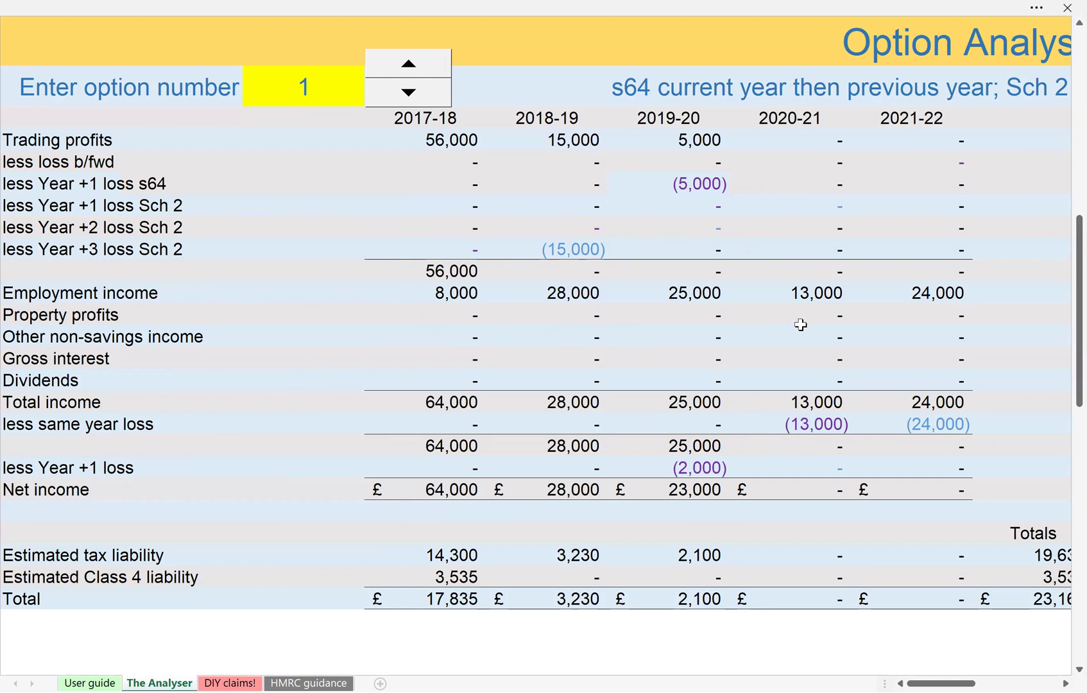
Trace the 2020-21 loss in option 1 through its same-year, Year +1 s64 and Year +1 relief entries.
{"action": "left_click", "coordinate": [820, 425]}
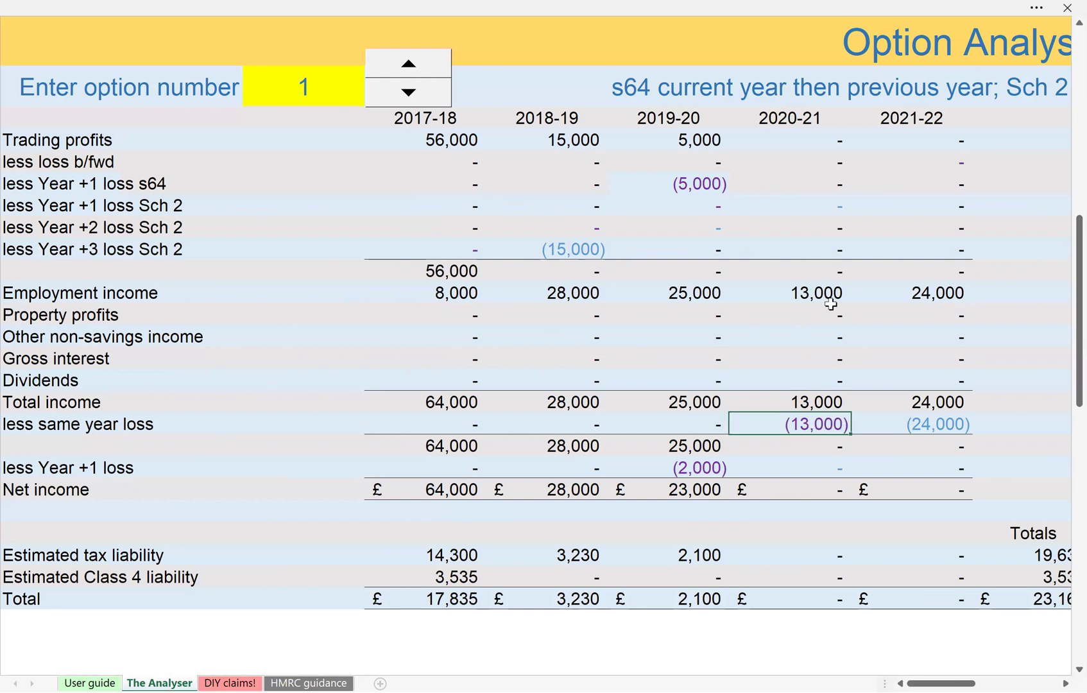
{"action": "left_click", "coordinate": [693, 184]}
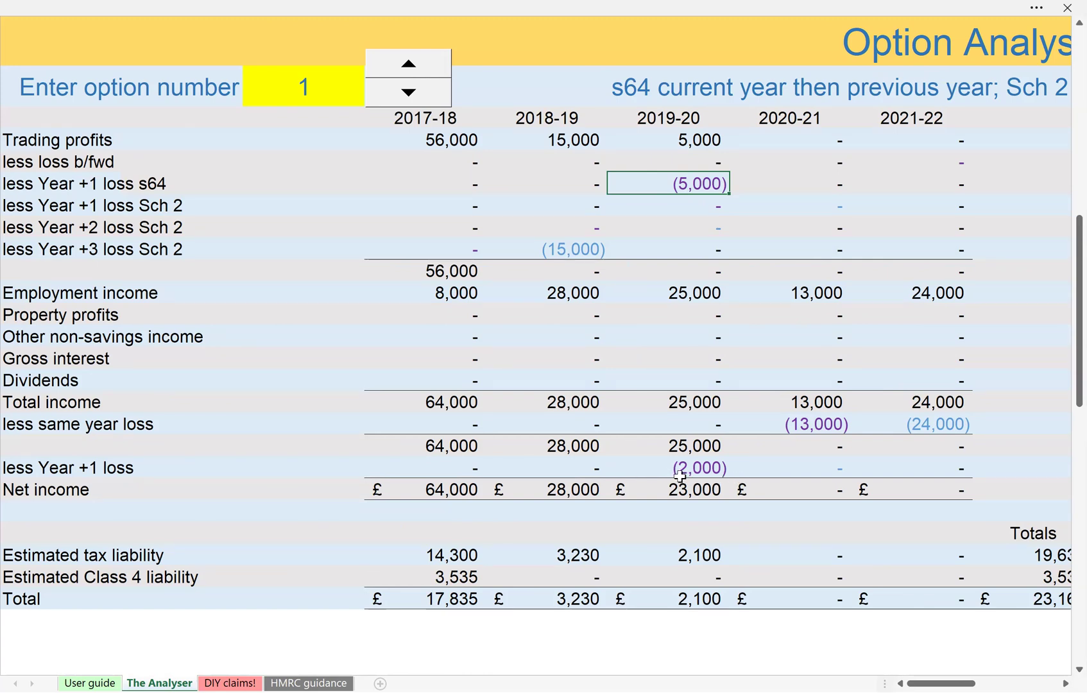
{"action": "left_click", "coordinate": [703, 465]}
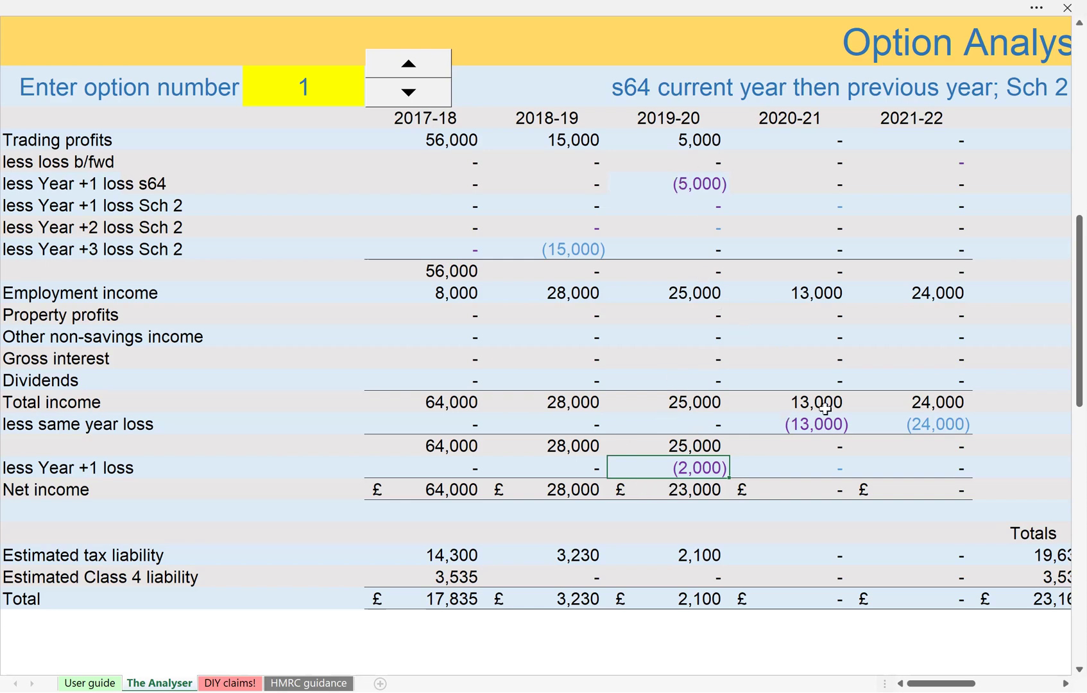
Compare the trading losses in the income inputs with option 1's reliefs, ending on the 2021-22 same-year loss entry.
{"action": "scroll", "coordinate": [511, 430], "scroll_direction": "up", "scroll_amount": 5}
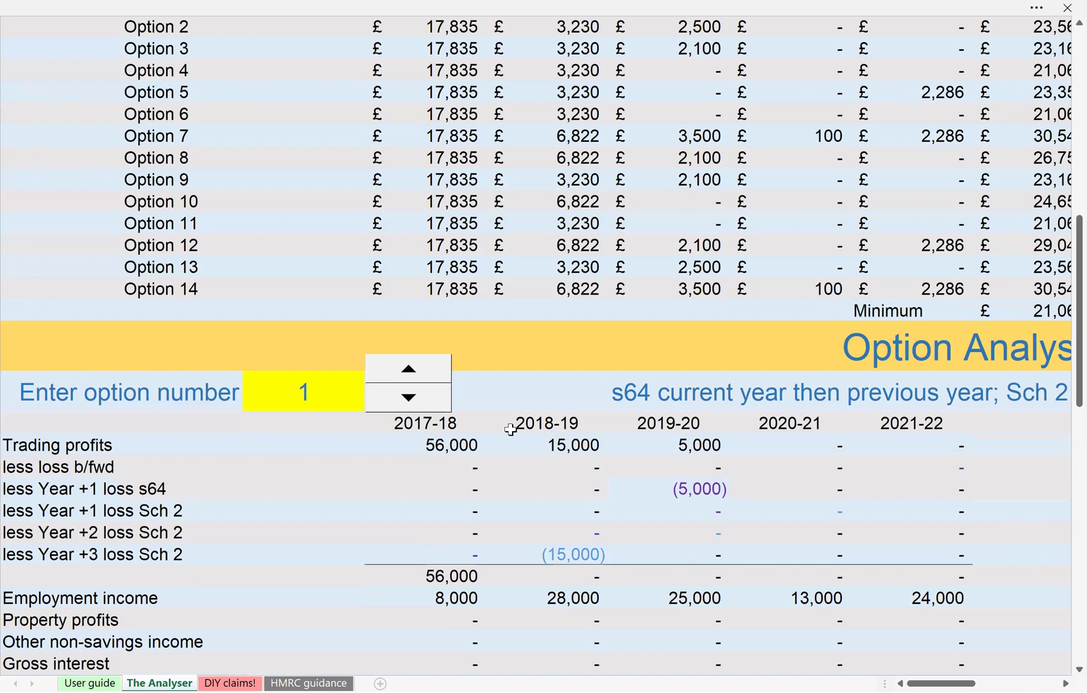
{"action": "scroll", "coordinate": [511, 430], "scroll_direction": "up", "scroll_amount": 5}
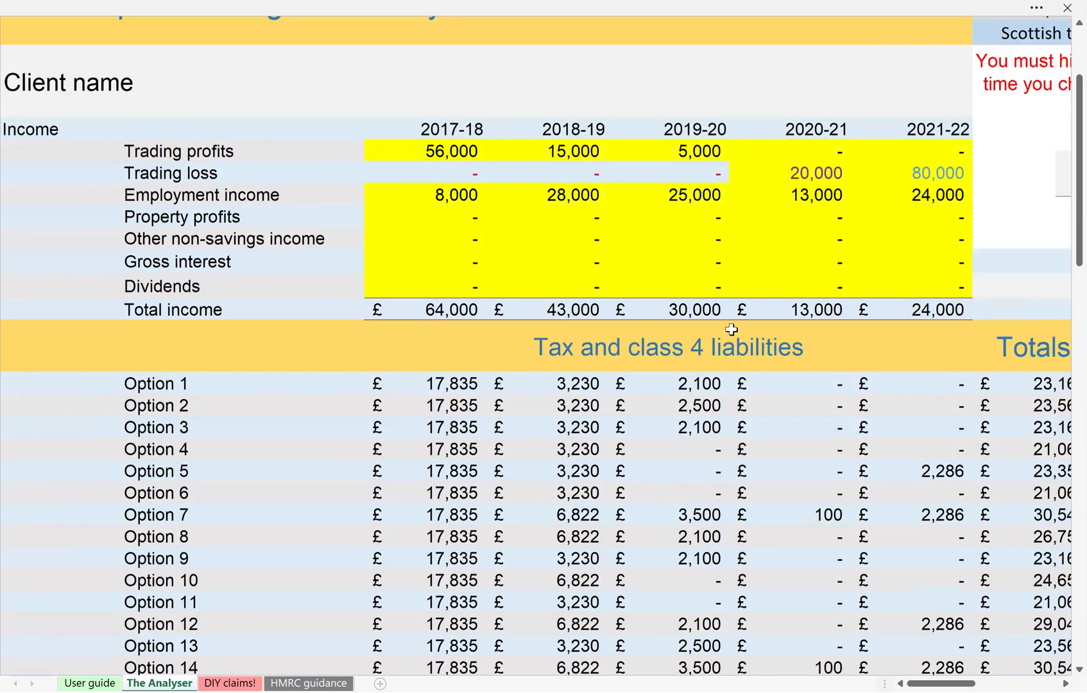
{"action": "scroll", "coordinate": [732, 329], "scroll_direction": "down", "scroll_amount": 9}
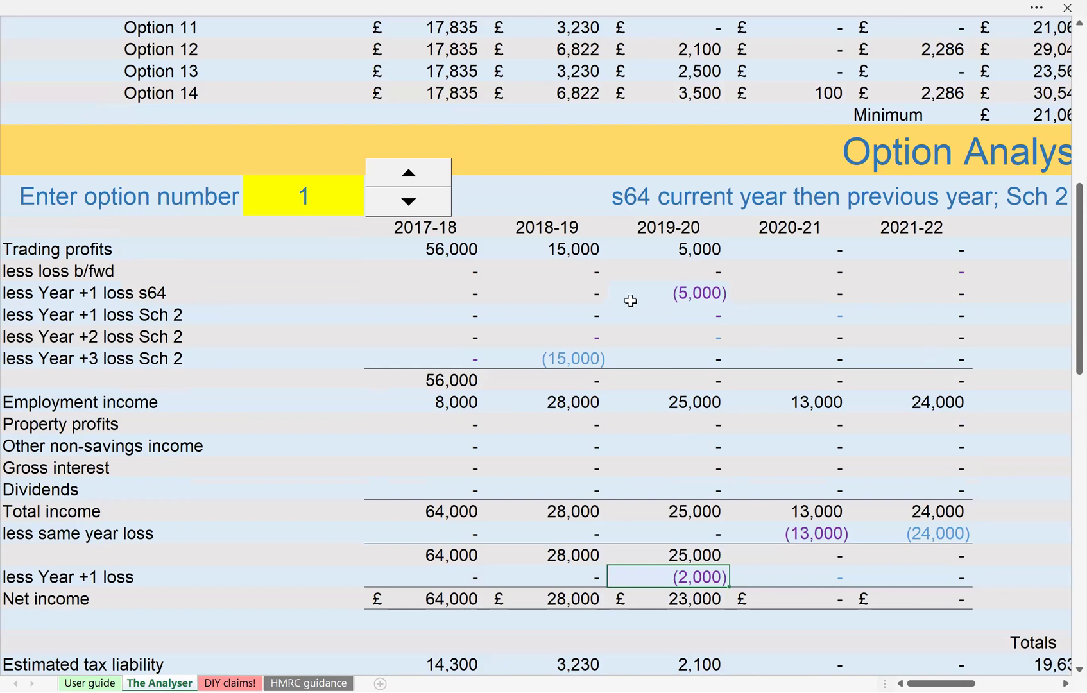
{"action": "scroll", "coordinate": [773, 349], "scroll_direction": "up", "scroll_amount": 1}
{"action": "scroll", "coordinate": [774, 349], "scroll_direction": "up", "scroll_amount": 6}
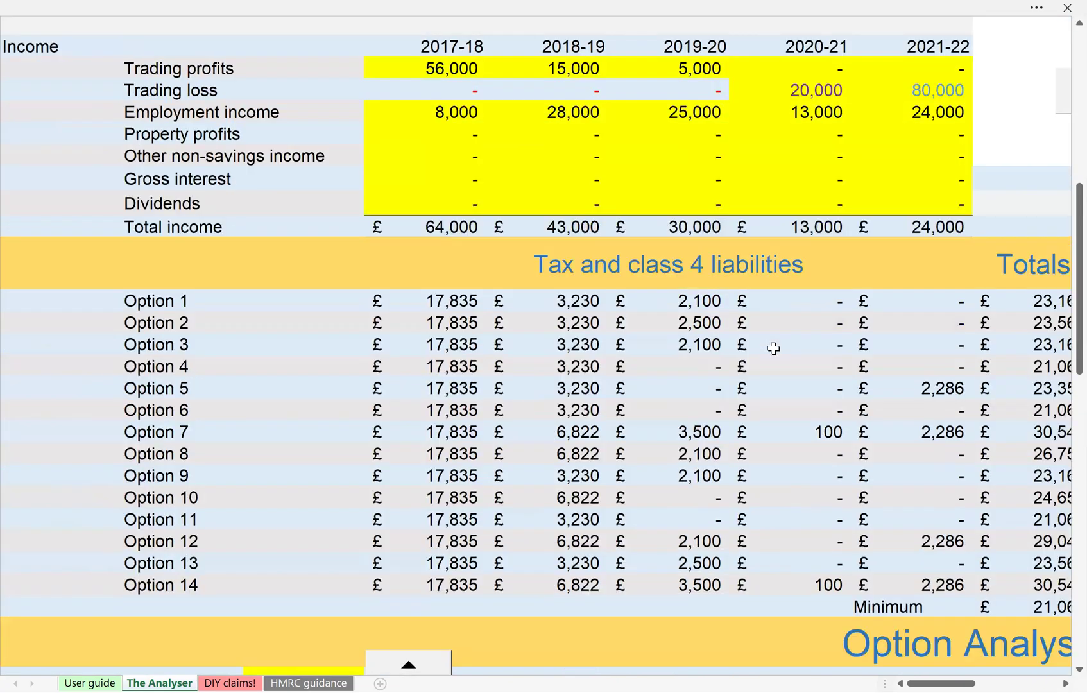
{"action": "scroll", "coordinate": [773, 349], "scroll_direction": "down", "scroll_amount": 2}
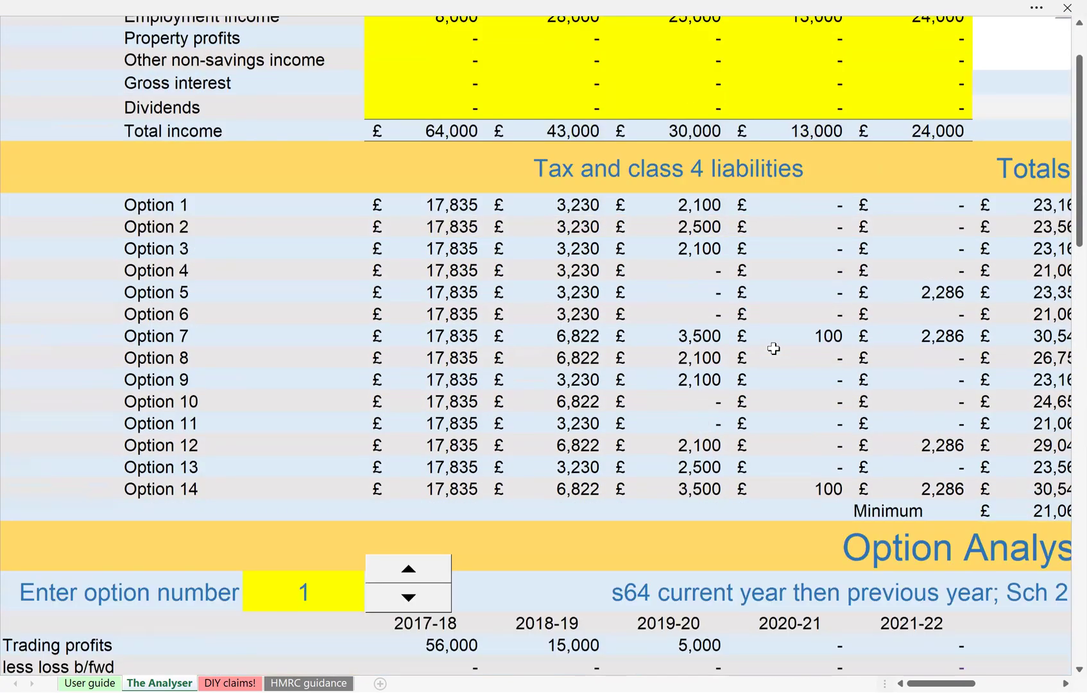
{"action": "scroll", "coordinate": [774, 348], "scroll_direction": "down", "scroll_amount": 8}
{"action": "scroll", "coordinate": [1002, 266], "scroll_direction": "up", "scroll_amount": 1}
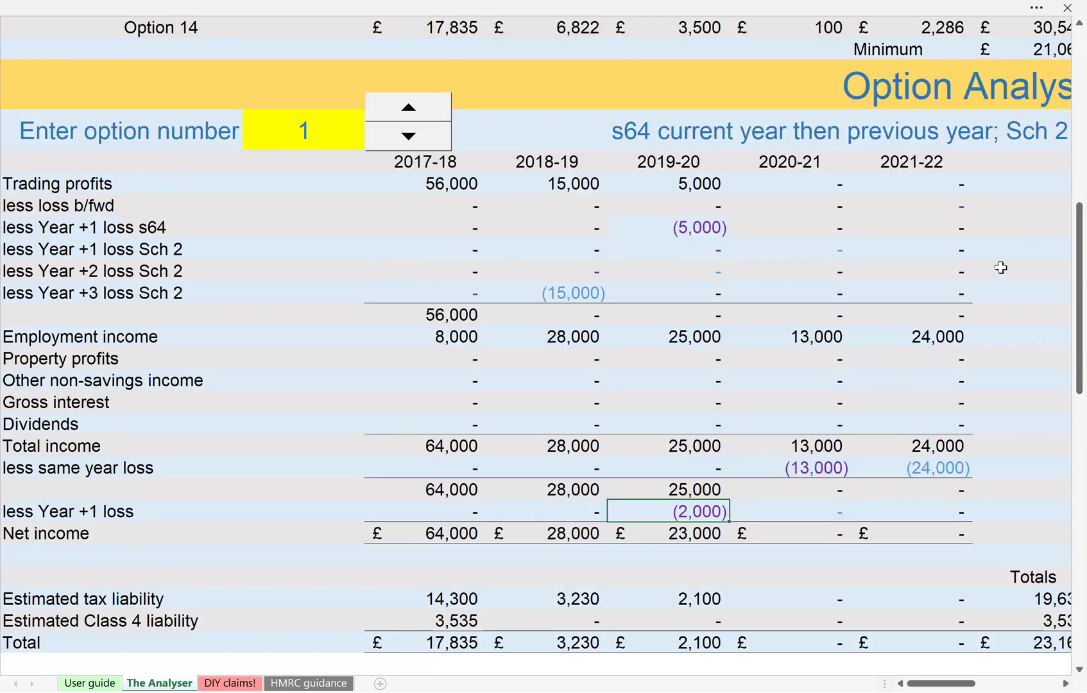
{"action": "left_click", "coordinate": [932, 469]}
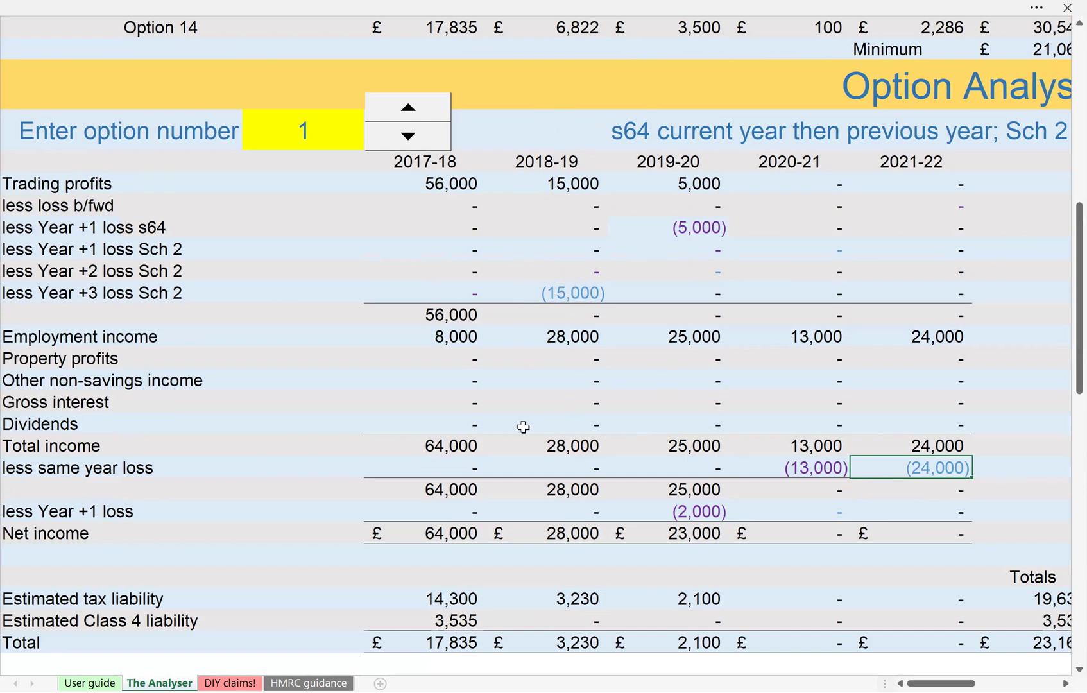
Review option 1's Loss analysis, including carried-forward losses, claims against trade and other income, and the Class 4 loss memorandum.
{"action": "scroll", "coordinate": [523, 427], "scroll_direction": "right", "scroll_amount": 3}
{"action": "scroll", "coordinate": [524, 426], "scroll_direction": "right", "scroll_amount": 4}
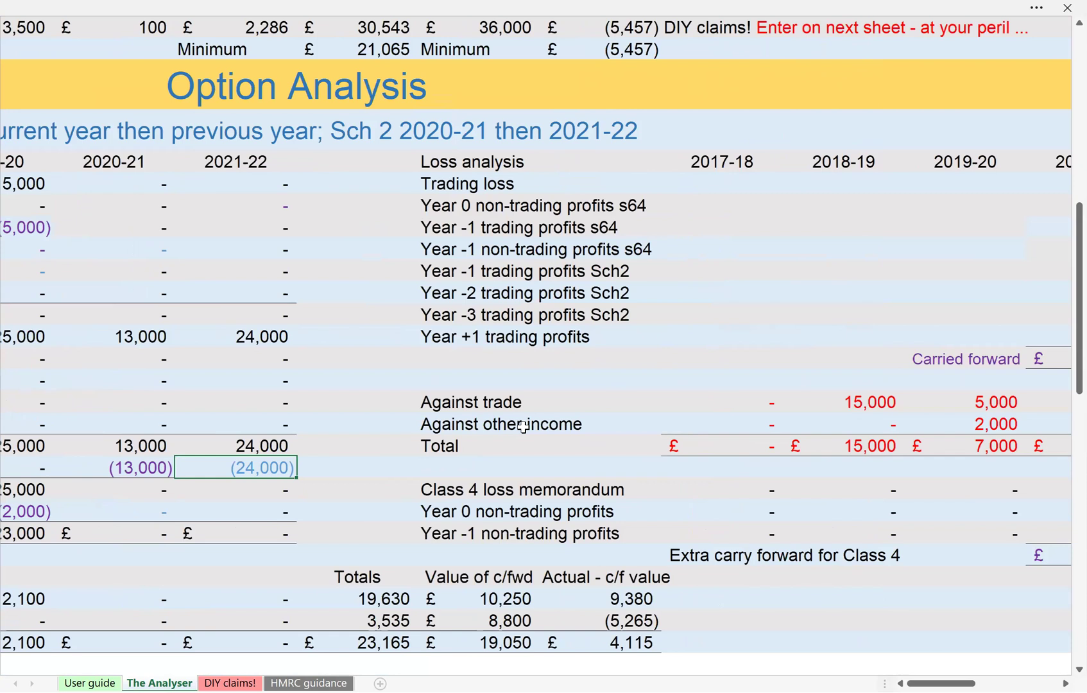
{"action": "scroll", "coordinate": [524, 426], "scroll_direction": "right", "scroll_amount": 4}
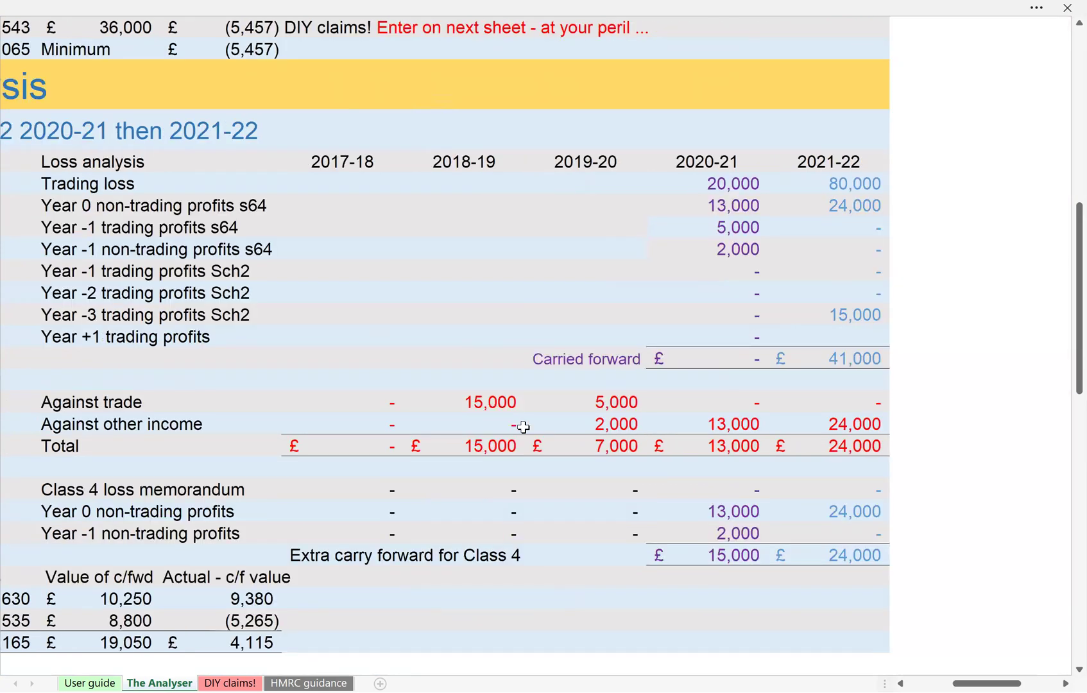
{"action": "scroll", "coordinate": [524, 427], "scroll_direction": "right", "scroll_amount": 1}
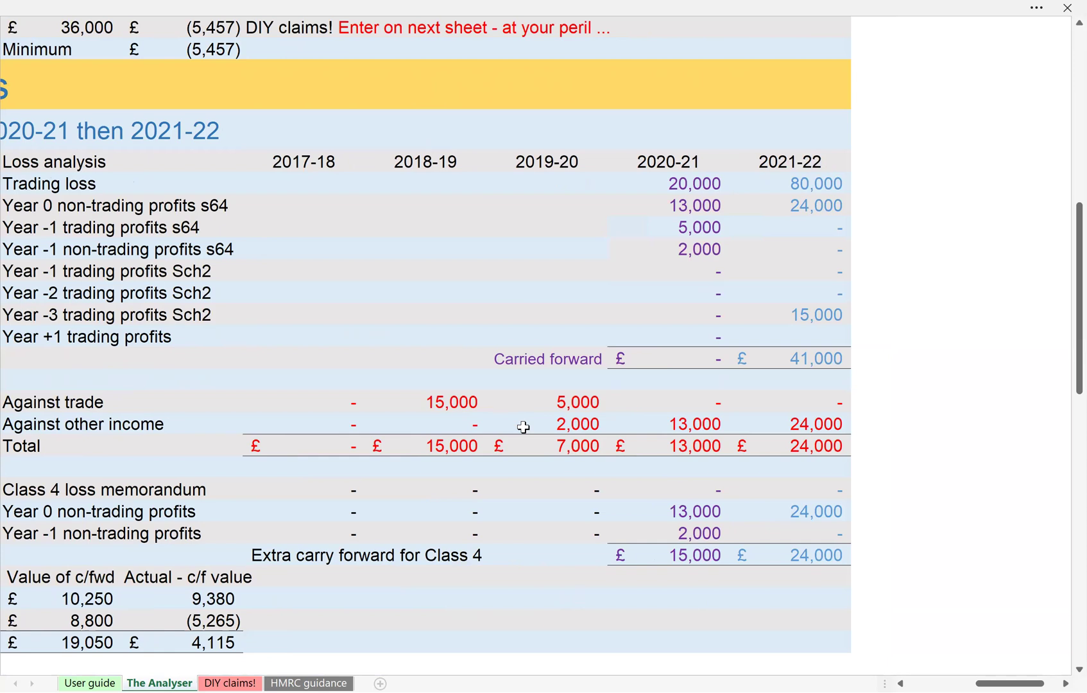
Set the Option Analysis to option 7 to view its breakdown, and switch it to option 5.
{"action": "scroll", "coordinate": [524, 427], "scroll_direction": "left", "scroll_amount": 3}
{"action": "scroll", "coordinate": [524, 426], "scroll_direction": "left", "scroll_amount": 5}
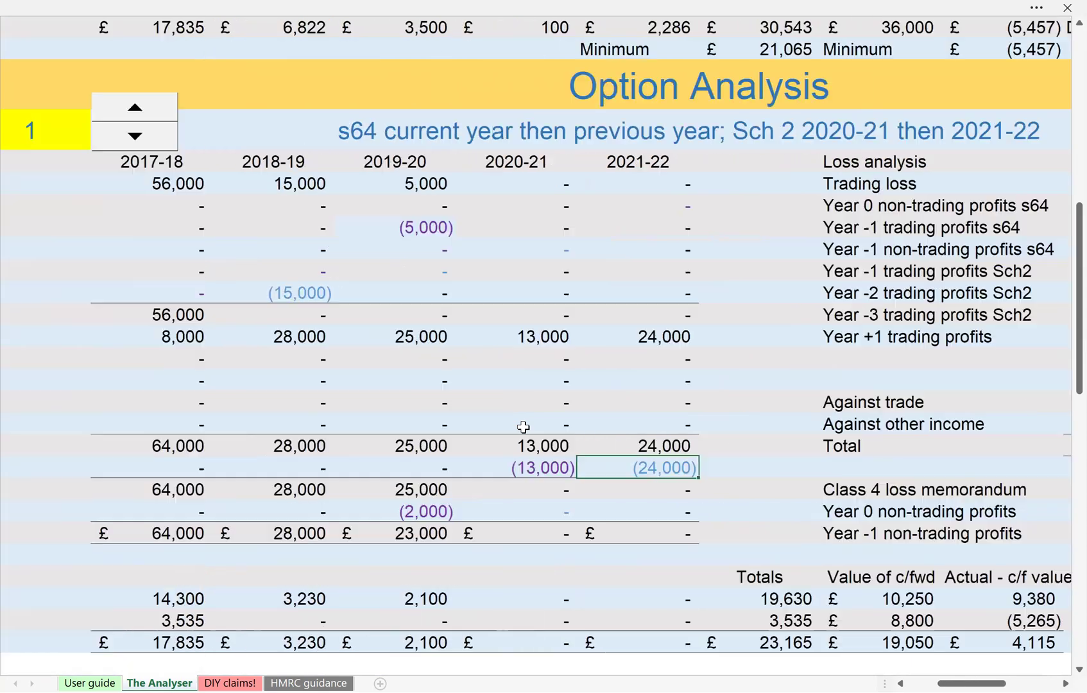
{"action": "left_click", "coordinate": [44, 136]}
{"action": "type", "text": "17"}
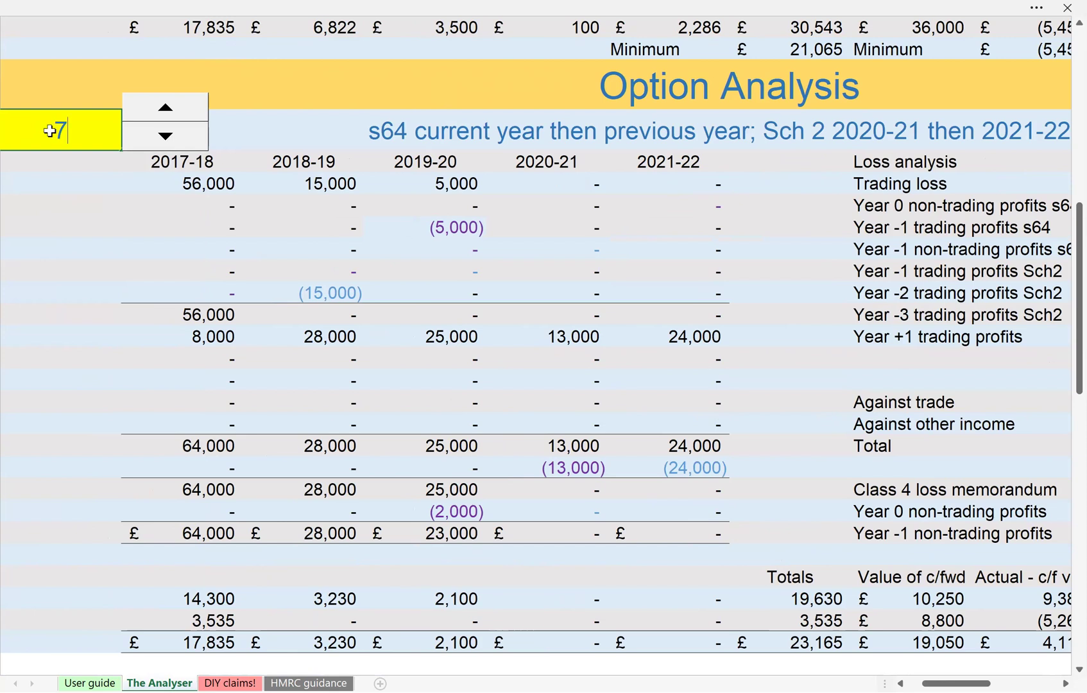
{"action": "key", "text": "Return"}
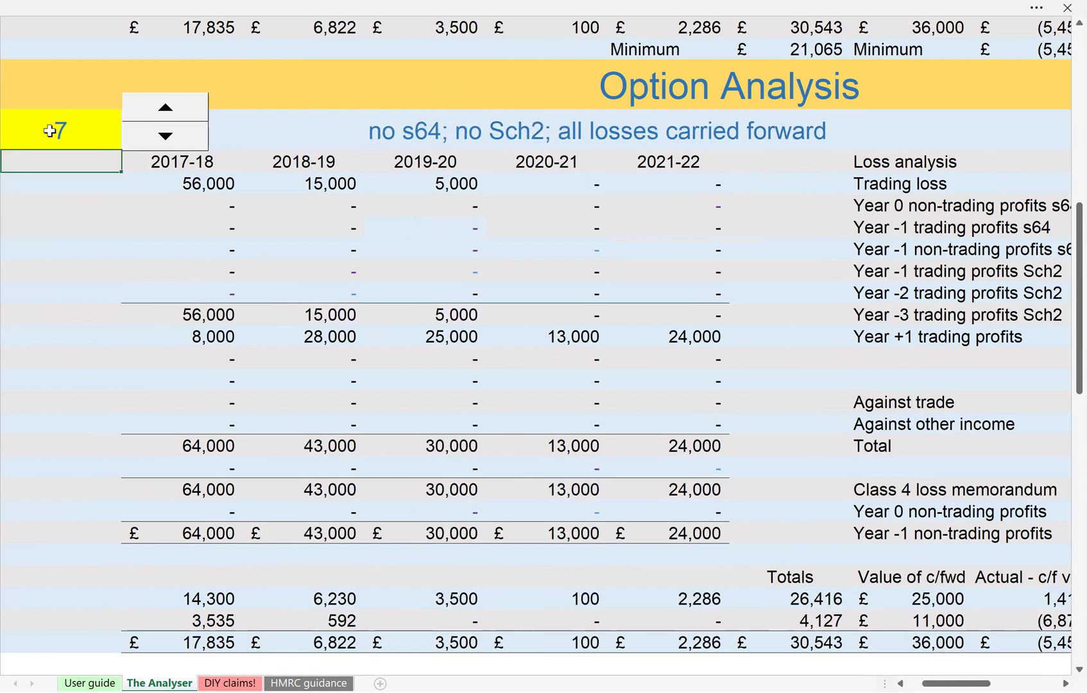
{"action": "left_click", "coordinate": [49, 131]}
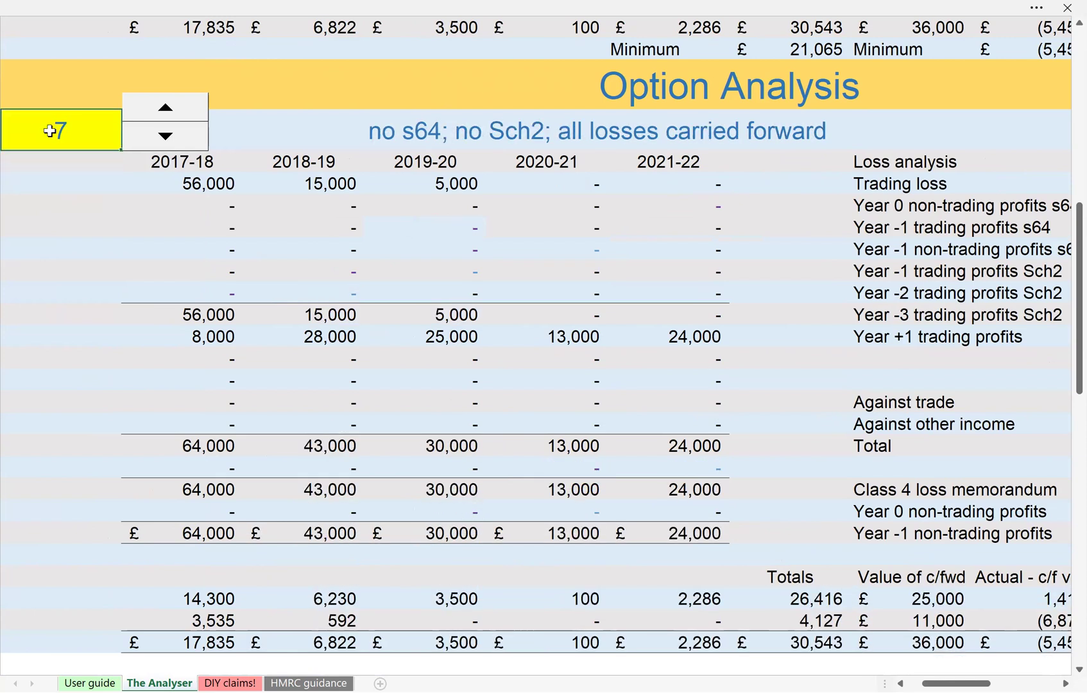
{"action": "type", "text": "15"}
{"action": "key", "text": "Return"}
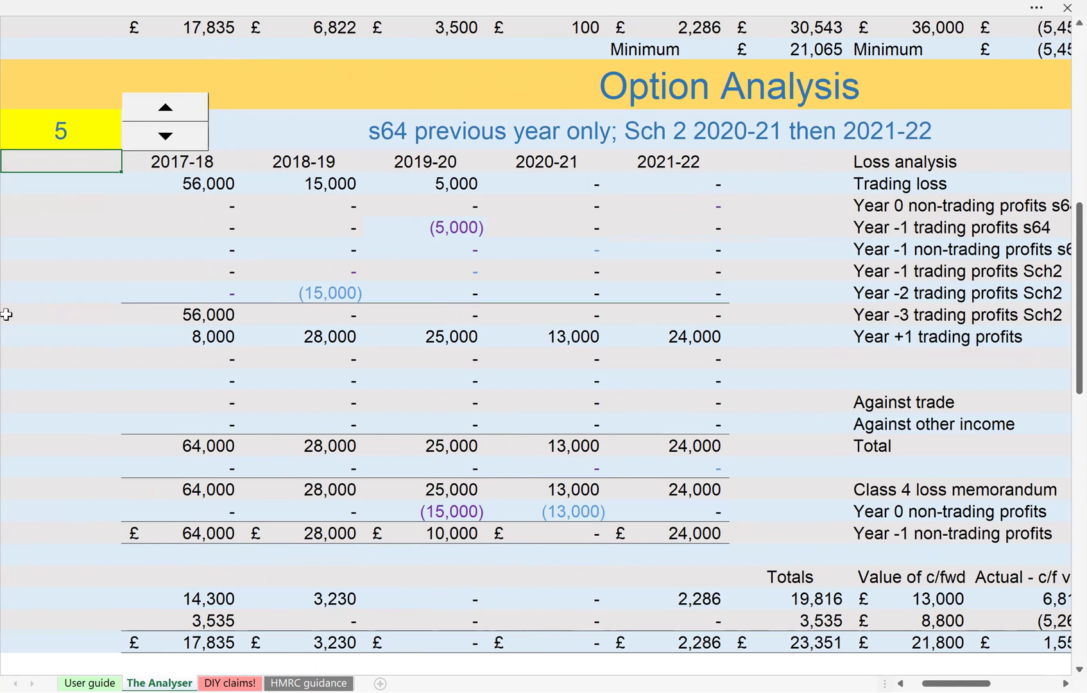
Inspect the claim entry area on the DIY claims! sheet and select the 2020-21 cell for Year 0 non-trading profits s64.
{"action": "left_click", "coordinate": [217, 669]}
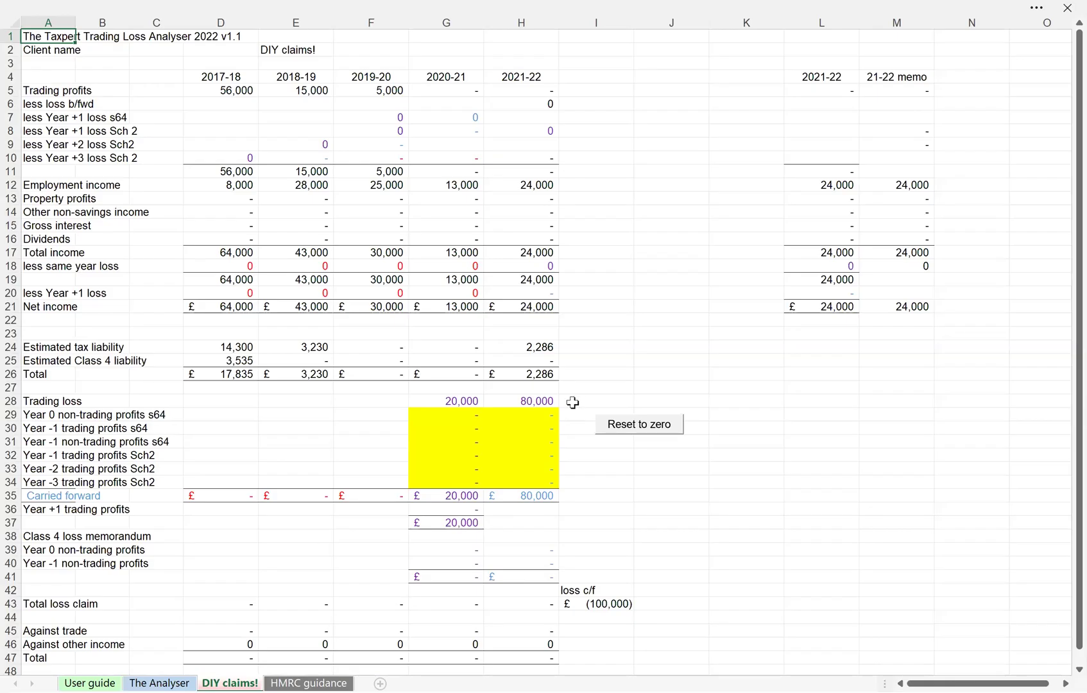
{"action": "scroll", "coordinate": [604, 404], "scroll_direction": "up", "scroll_amount": 2}
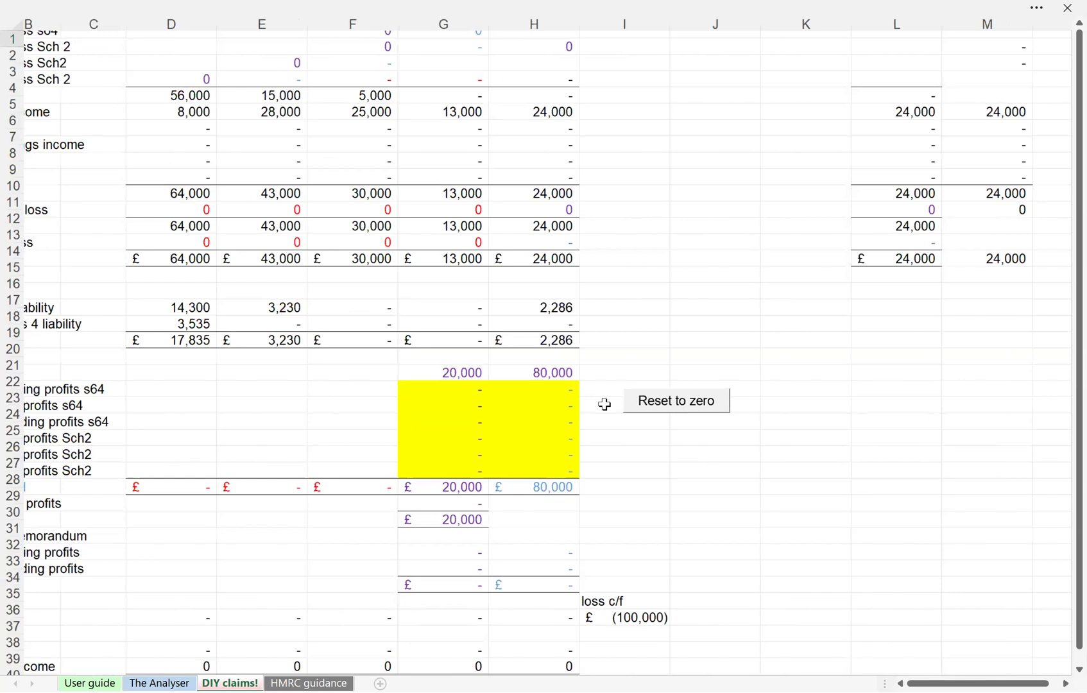
{"action": "scroll", "coordinate": [605, 404], "scroll_direction": "up", "scroll_amount": 2}
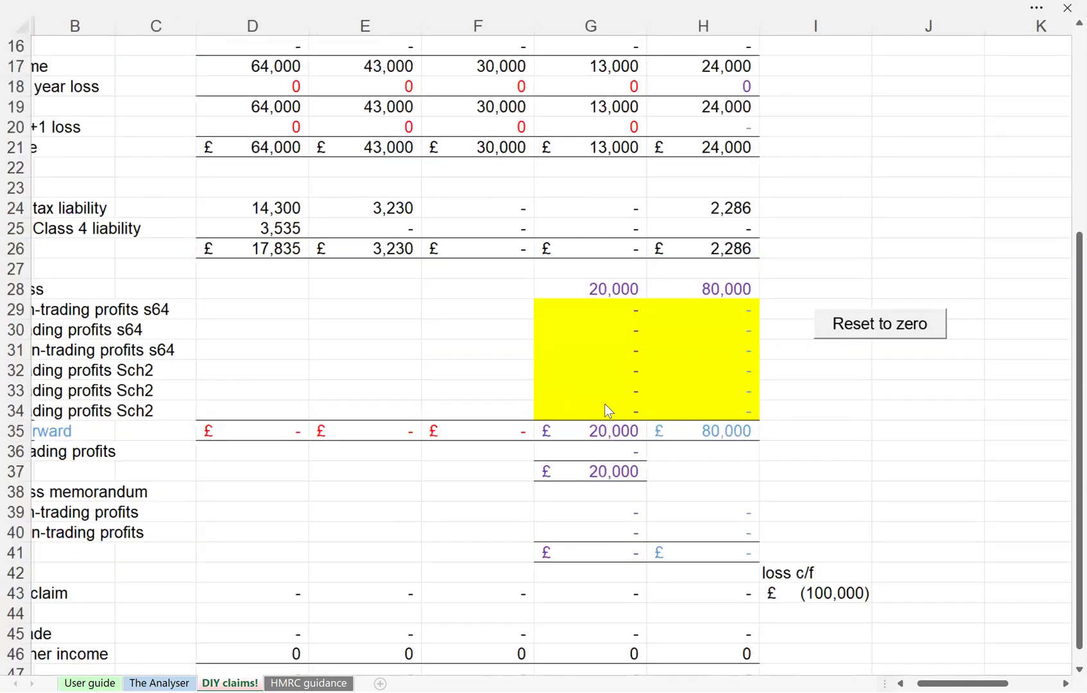
{"action": "scroll", "coordinate": [604, 404], "scroll_direction": "up", "scroll_amount": 2}
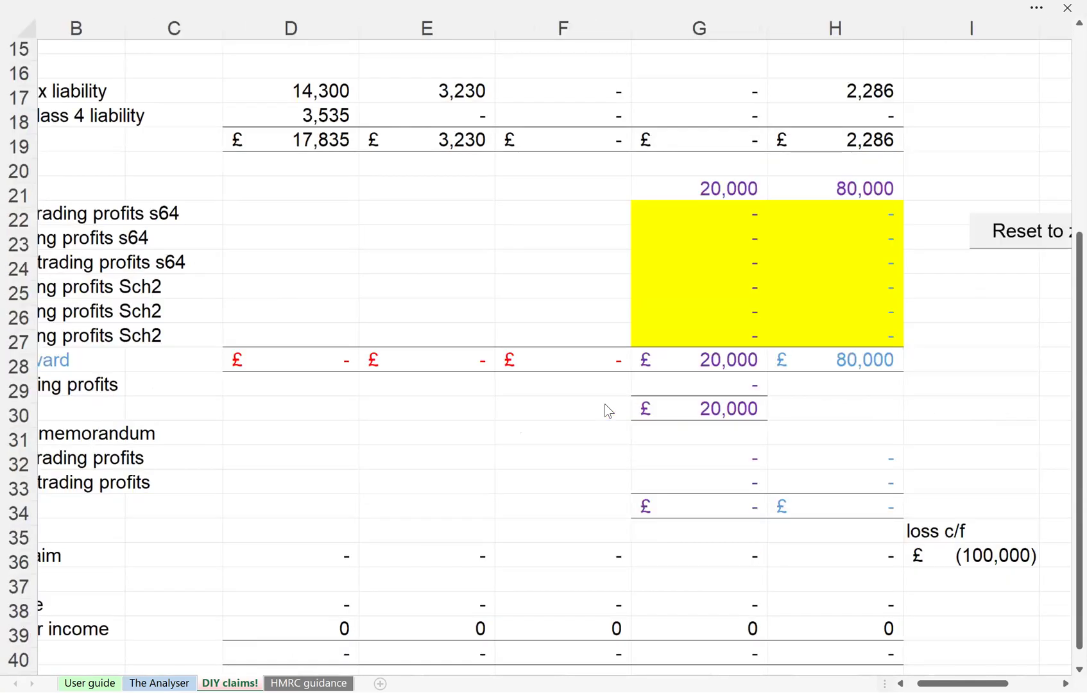
{"action": "scroll", "coordinate": [605, 404], "scroll_direction": "down", "scroll_amount": 1}
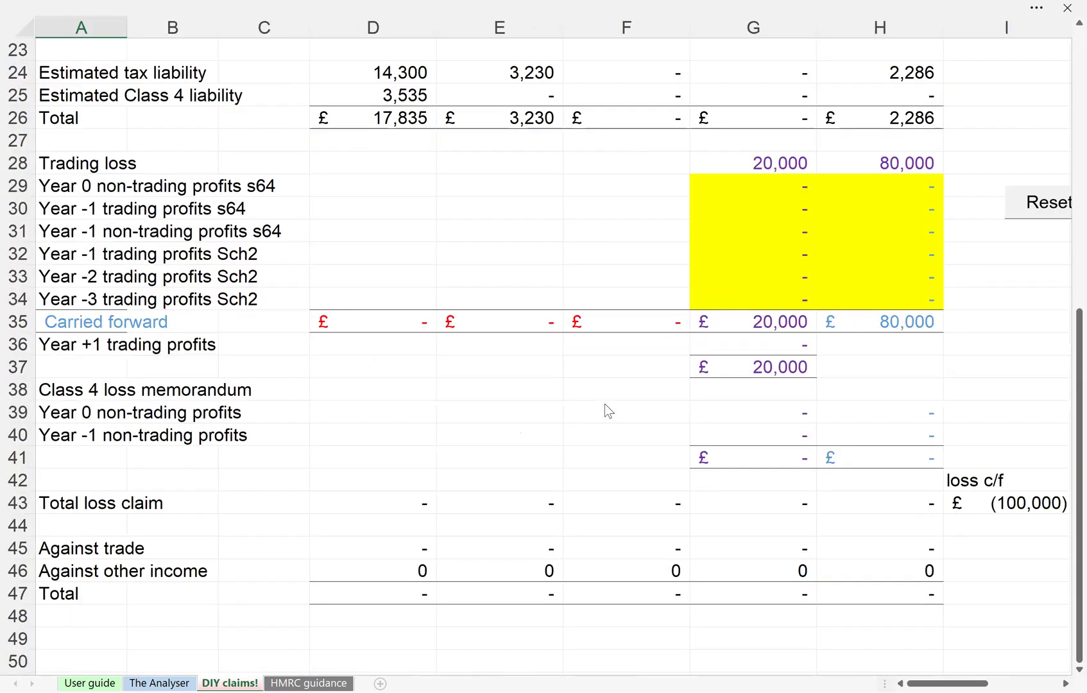
{"action": "left_click", "coordinate": [757, 187]}
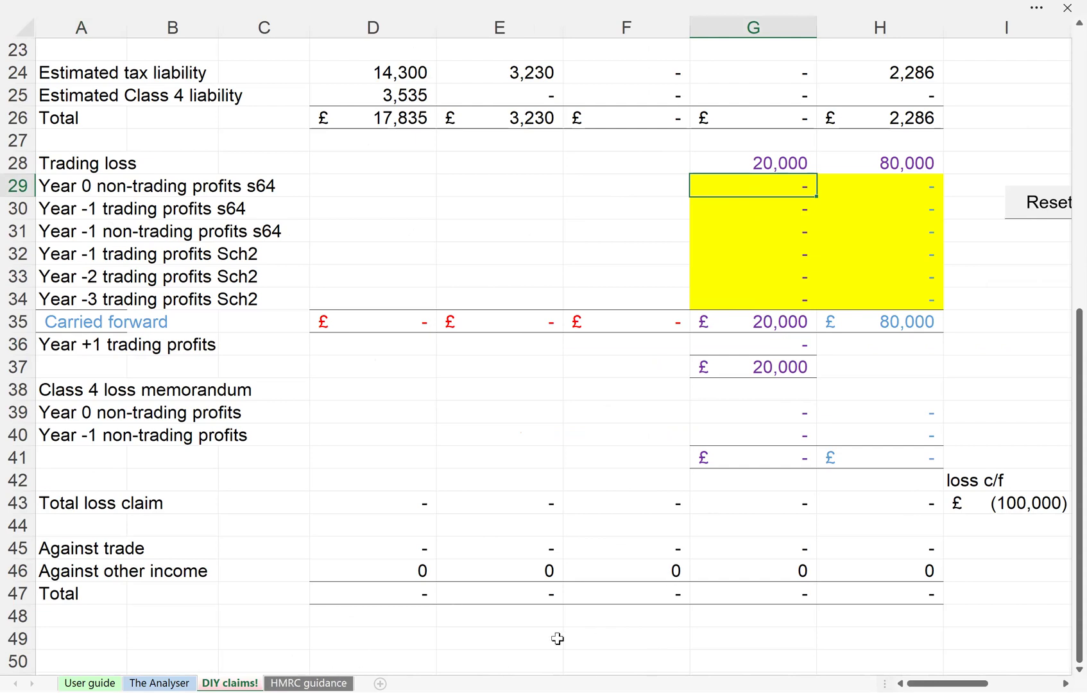
Return to The Analyser sheet and review the yearly income and loss inputs, selecting the 2020-21 column heading.
{"action": "left_click", "coordinate": [164, 669]}
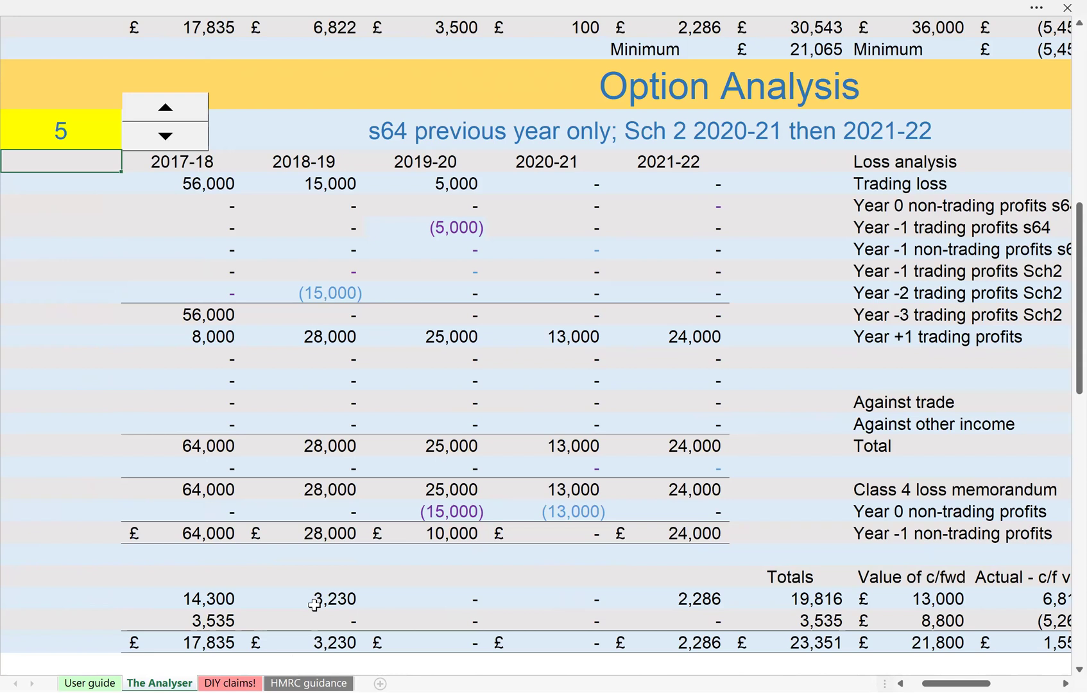
{"action": "scroll", "coordinate": [314, 606], "scroll_direction": "up", "scroll_amount": 1}
{"action": "scroll", "coordinate": [314, 606], "scroll_direction": "right", "scroll_amount": 1}
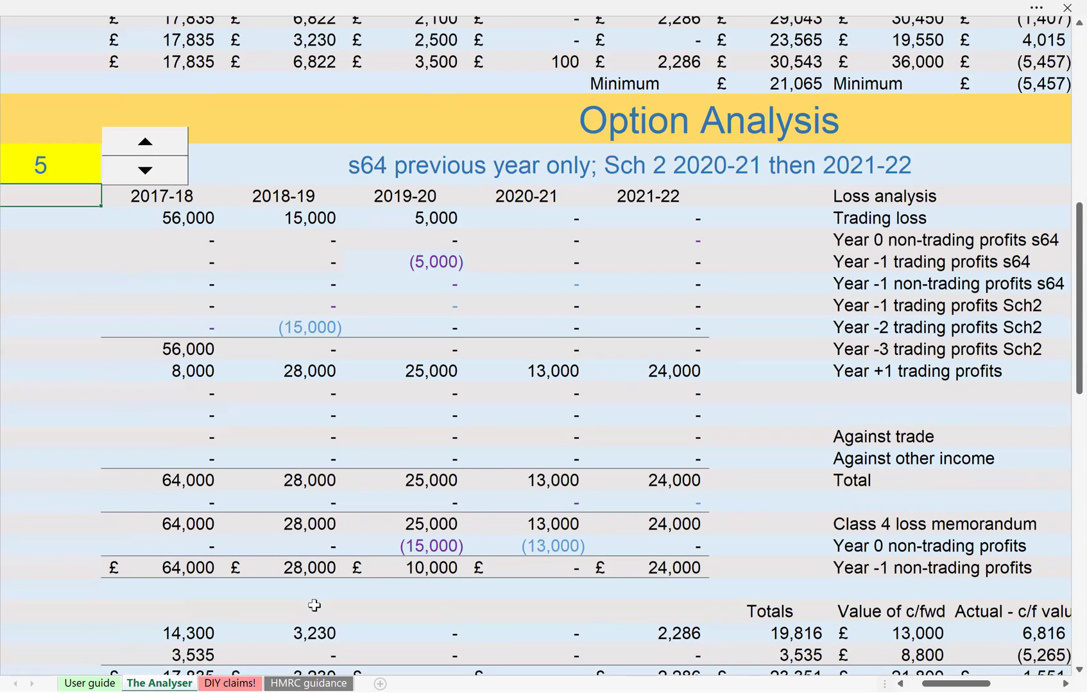
{"action": "scroll", "coordinate": [313, 605], "scroll_direction": "up", "scroll_amount": 8}
{"action": "scroll", "coordinate": [313, 605], "scroll_direction": "left", "scroll_amount": 1}
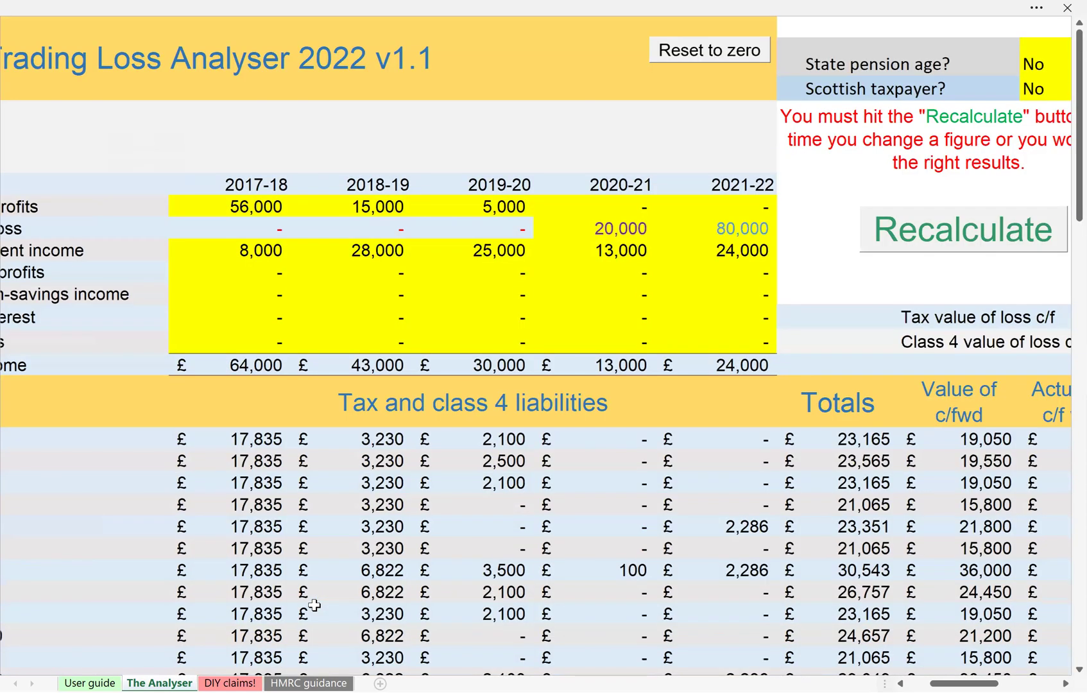
{"action": "scroll", "coordinate": [313, 605], "scroll_direction": "left", "scroll_amount": 1}
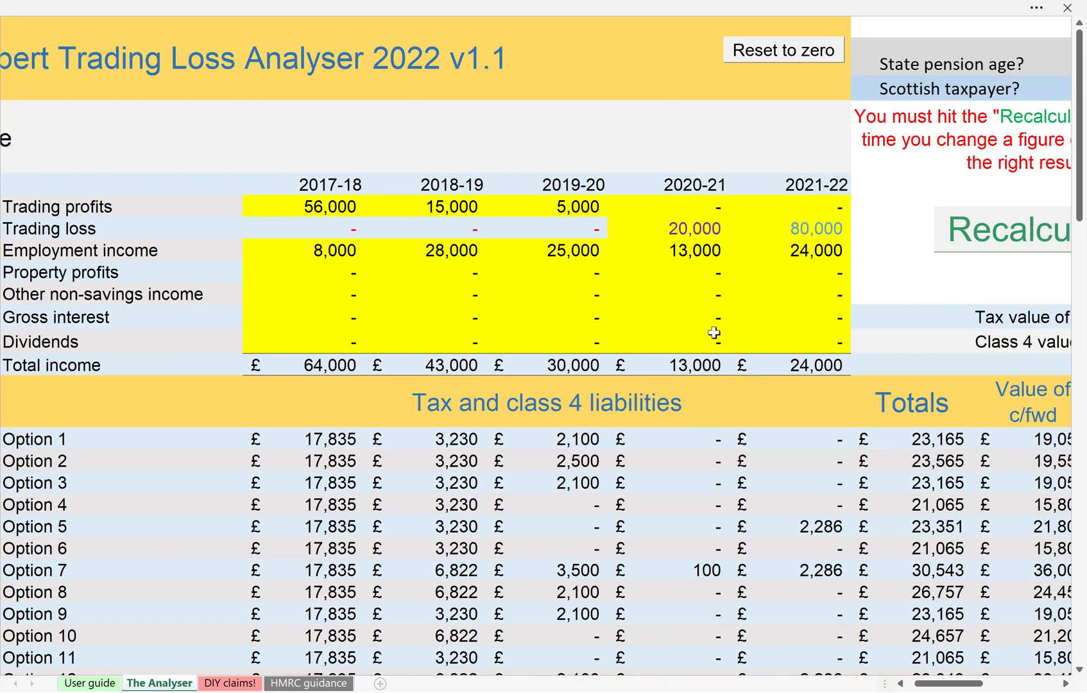
{"action": "left_click", "coordinate": [678, 189]}
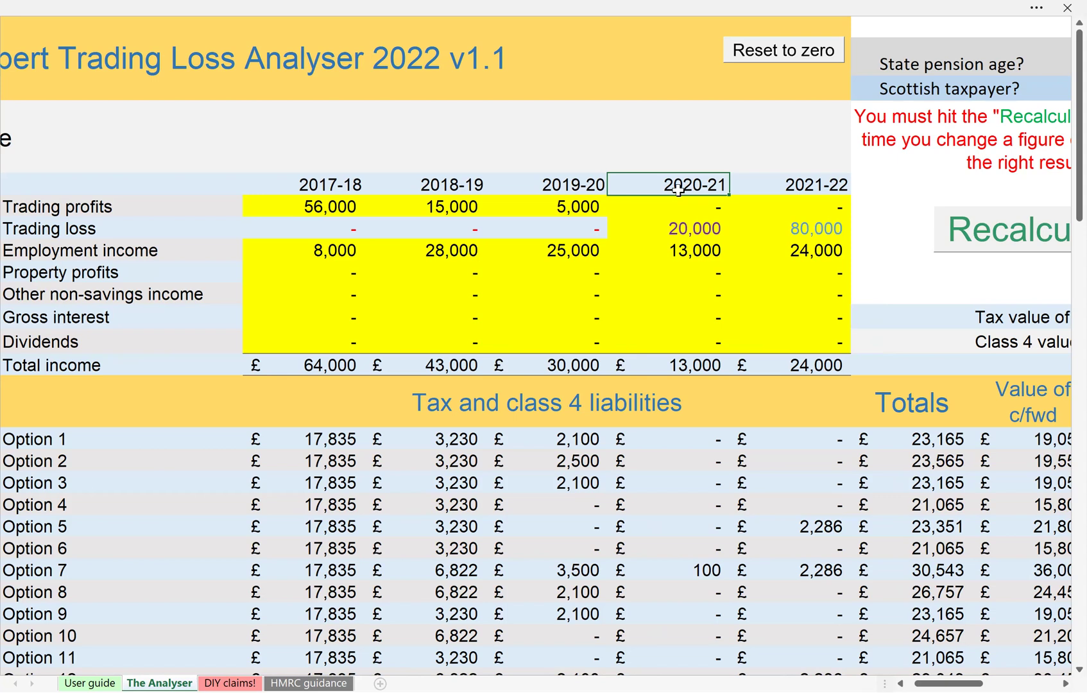
Examine the carried-forward loss value rates and read the s64 and Sch 2 claim descriptions for all the options.
{"action": "scroll", "coordinate": [678, 189], "scroll_direction": "right", "scroll_amount": 2}
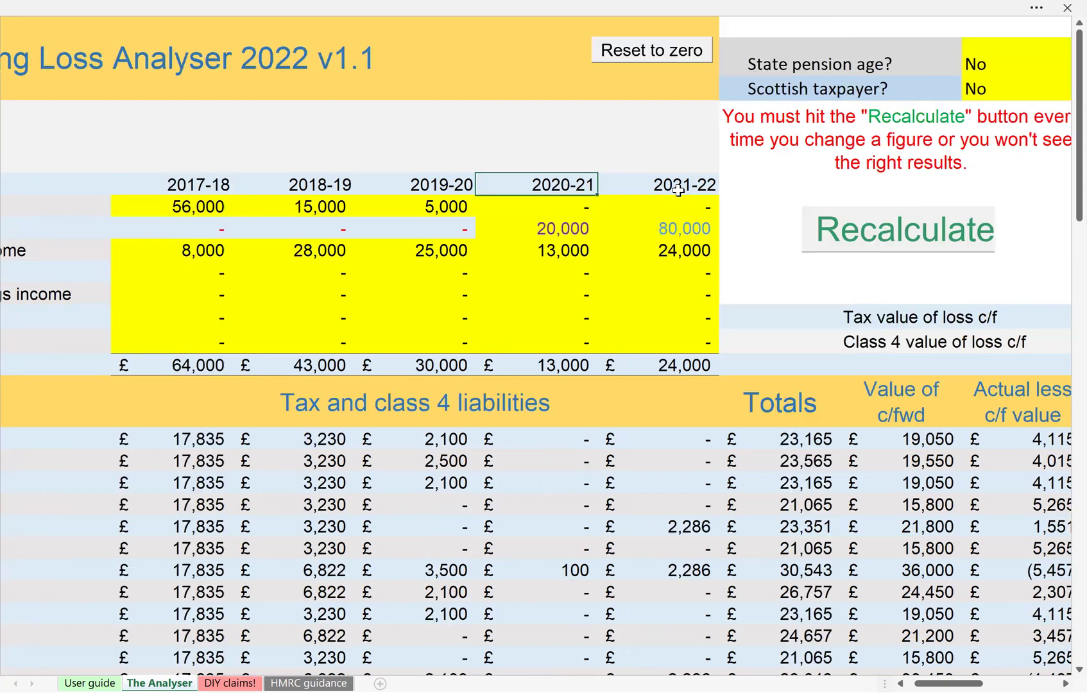
{"action": "scroll", "coordinate": [678, 189], "scroll_direction": "right", "scroll_amount": 5}
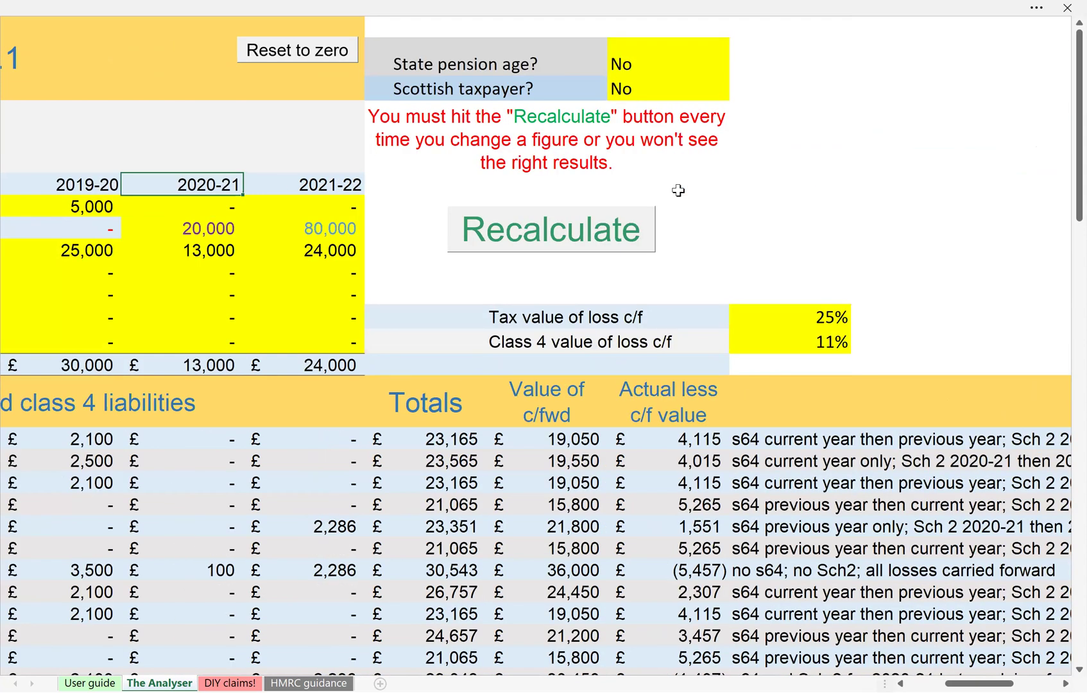
{"action": "scroll", "coordinate": [679, 190], "scroll_direction": "right", "scroll_amount": 2}
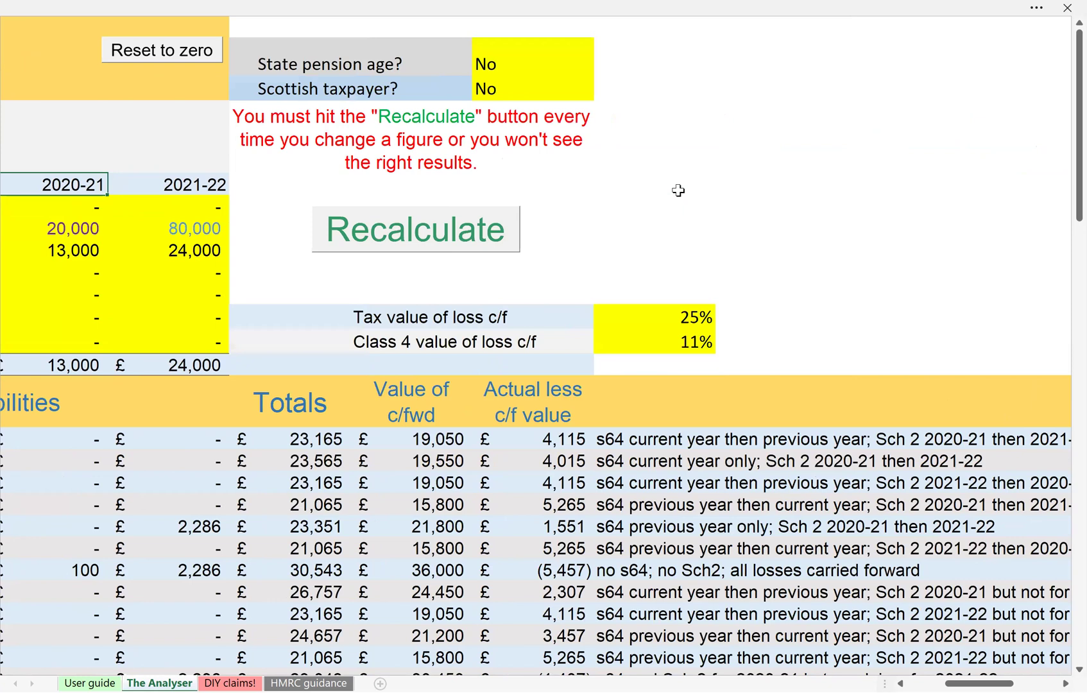
{"action": "scroll", "coordinate": [679, 190], "scroll_direction": "right", "scroll_amount": 2}
{"action": "scroll", "coordinate": [678, 190], "scroll_direction": "up", "scroll_amount": 2}
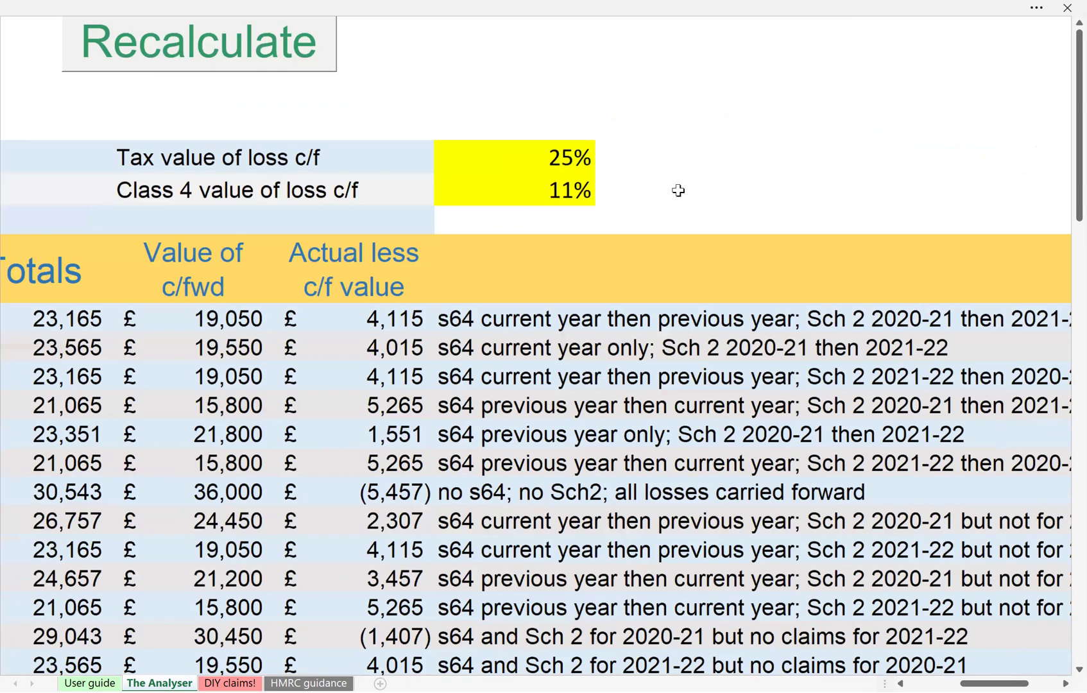
{"action": "scroll", "coordinate": [679, 190], "scroll_direction": "up", "scroll_amount": 2}
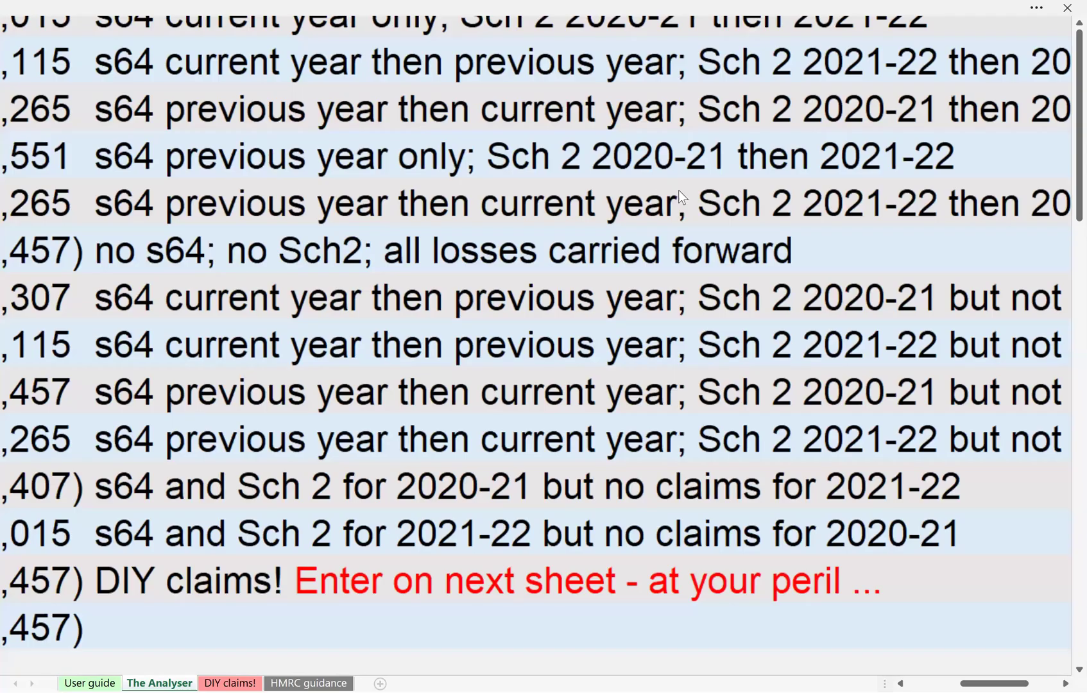
{"action": "scroll", "coordinate": [679, 190], "scroll_direction": "down", "scroll_amount": 1}
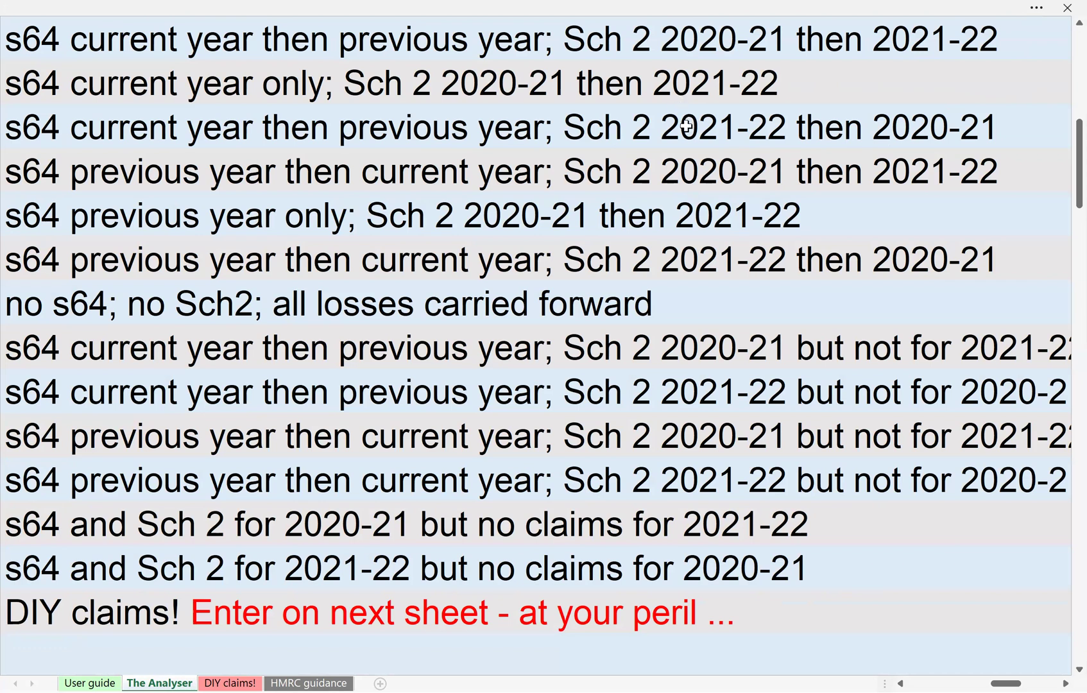
Compare the carried-forward loss values and the actual less c/f values with the claim description of each option.
{"action": "scroll", "coordinate": [687, 126], "scroll_direction": "left", "scroll_amount": 2}
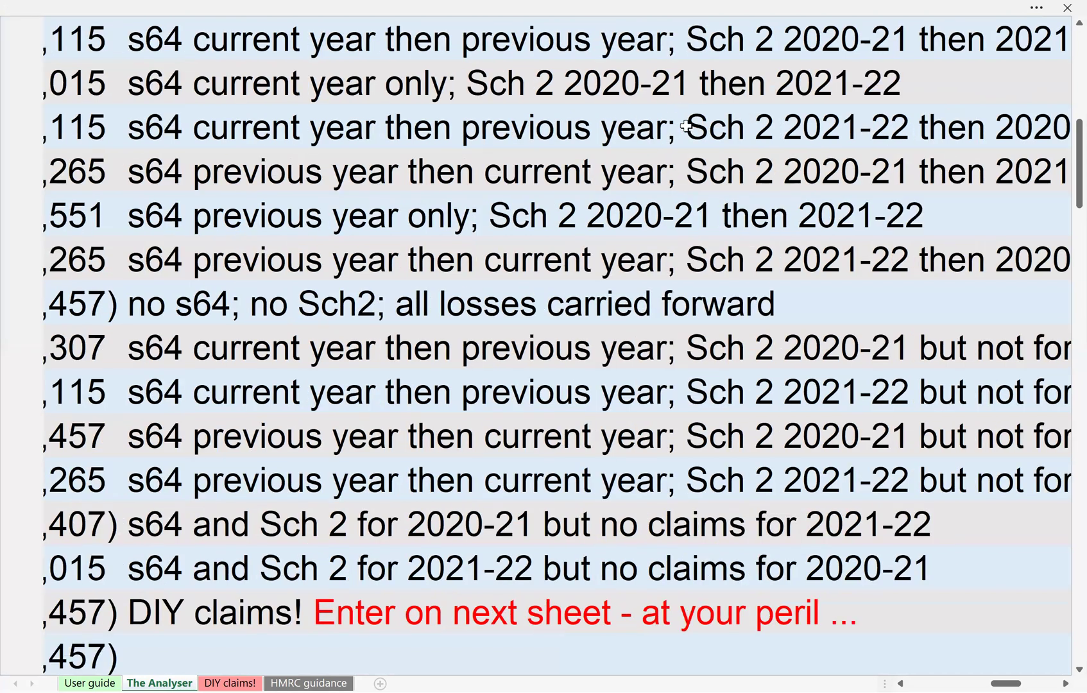
{"action": "scroll", "coordinate": [686, 126], "scroll_direction": "left", "scroll_amount": 5}
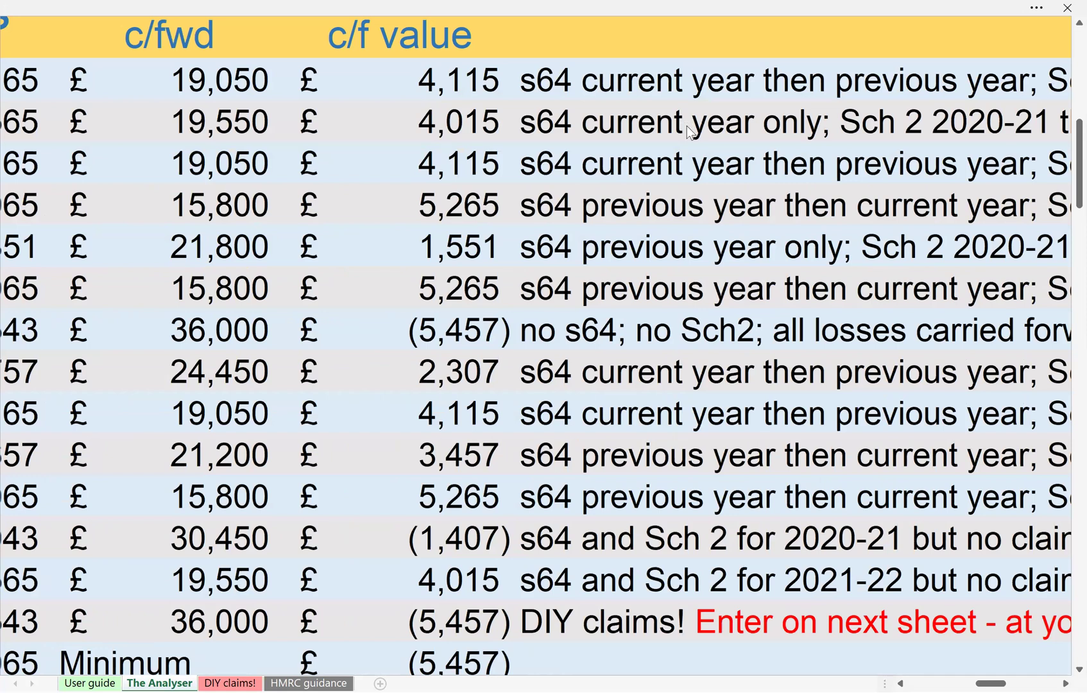
{"action": "scroll", "coordinate": [687, 126], "scroll_direction": "right", "scroll_amount": 4}
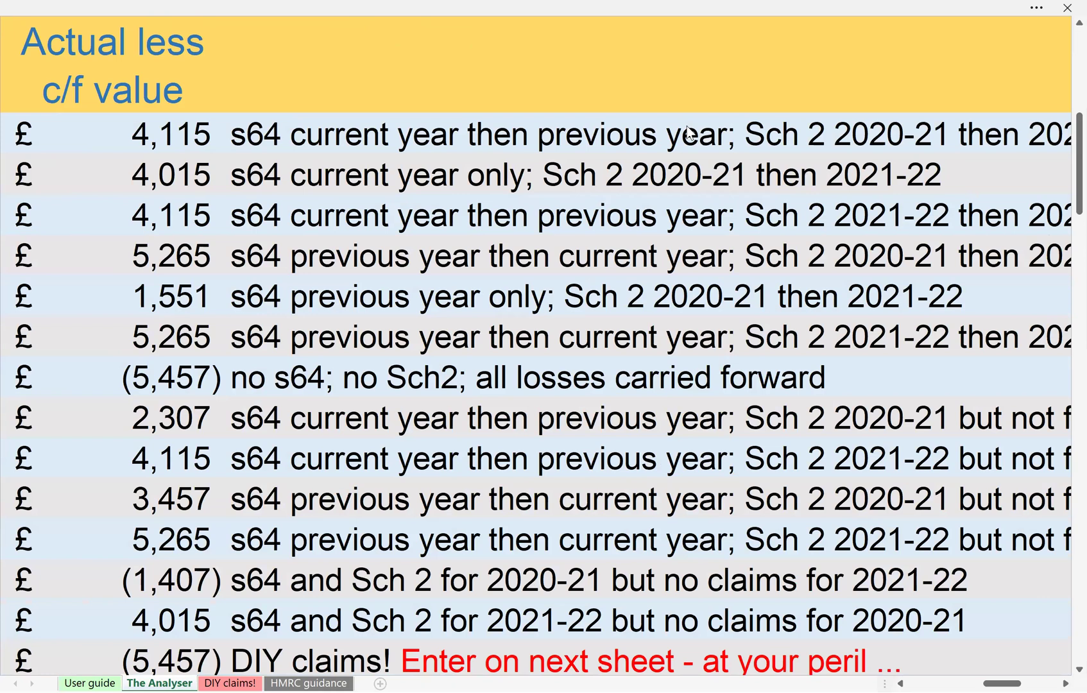
{"action": "scroll", "coordinate": [687, 132], "scroll_direction": "left", "scroll_amount": 3}
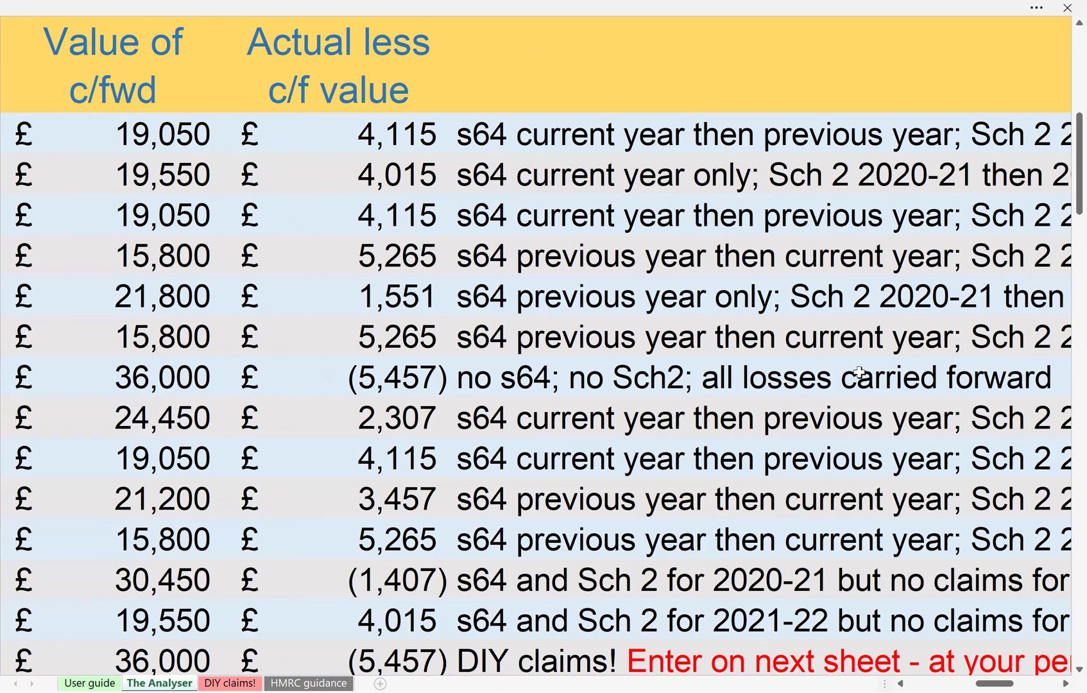
{"action": "scroll", "coordinate": [860, 372], "scroll_direction": "down", "scroll_amount": 1, "text": "ctrl"}
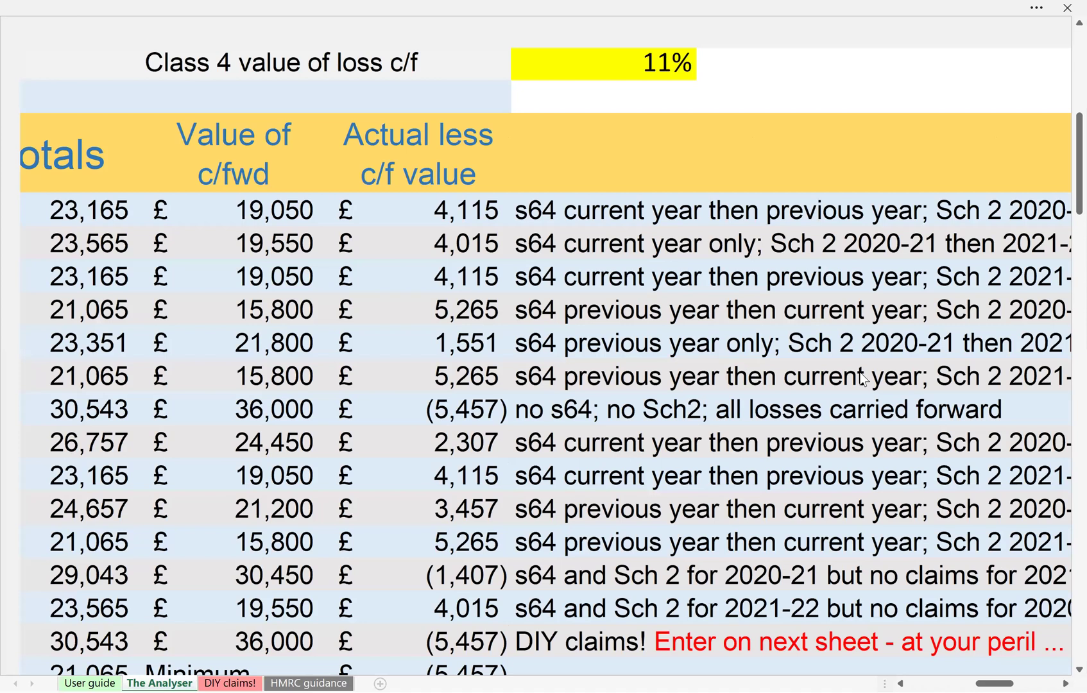
Review the 2017-18 to 2021-22 income inputs together with the tax and class 4 liabilities for Options 1 to 14.
{"action": "scroll", "coordinate": [863, 380], "scroll_direction": "down", "scroll_amount": 1, "text": "ctrl"}
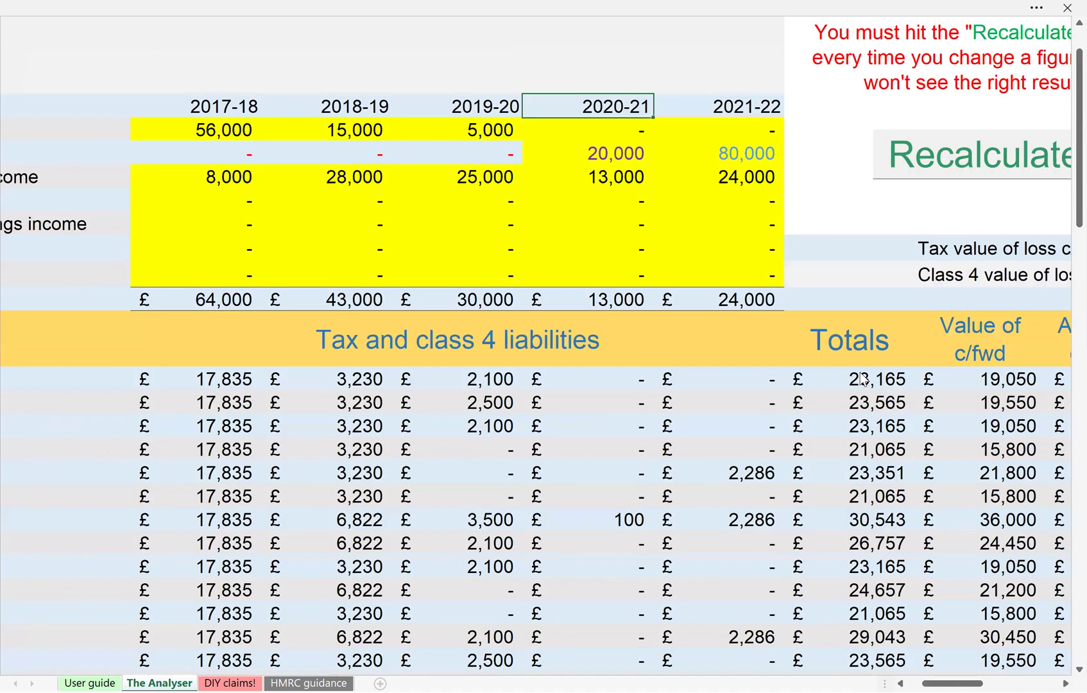
{"action": "scroll", "coordinate": [863, 380], "scroll_direction": "left", "scroll_amount": 2}
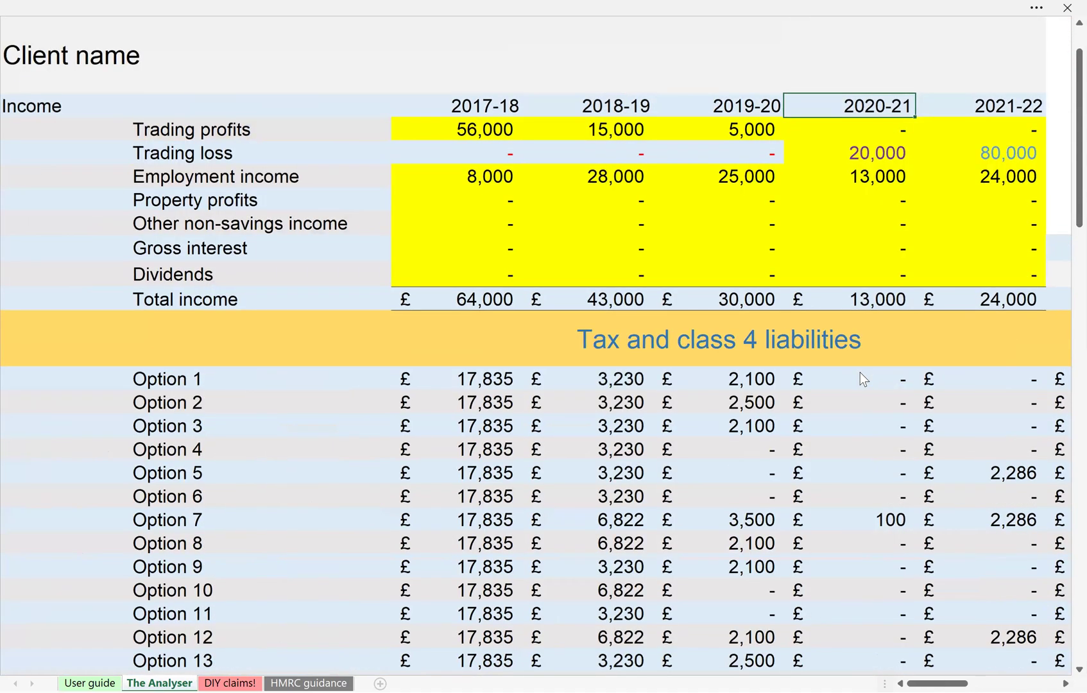
{"action": "scroll", "coordinate": [864, 379], "scroll_direction": "up", "scroll_amount": 1, "text": "ctrl"}
{"action": "scroll", "coordinate": [861, 379], "scroll_direction": "down", "scroll_amount": 1}
{"action": "scroll", "coordinate": [861, 378], "scroll_direction": "left", "scroll_amount": 1}
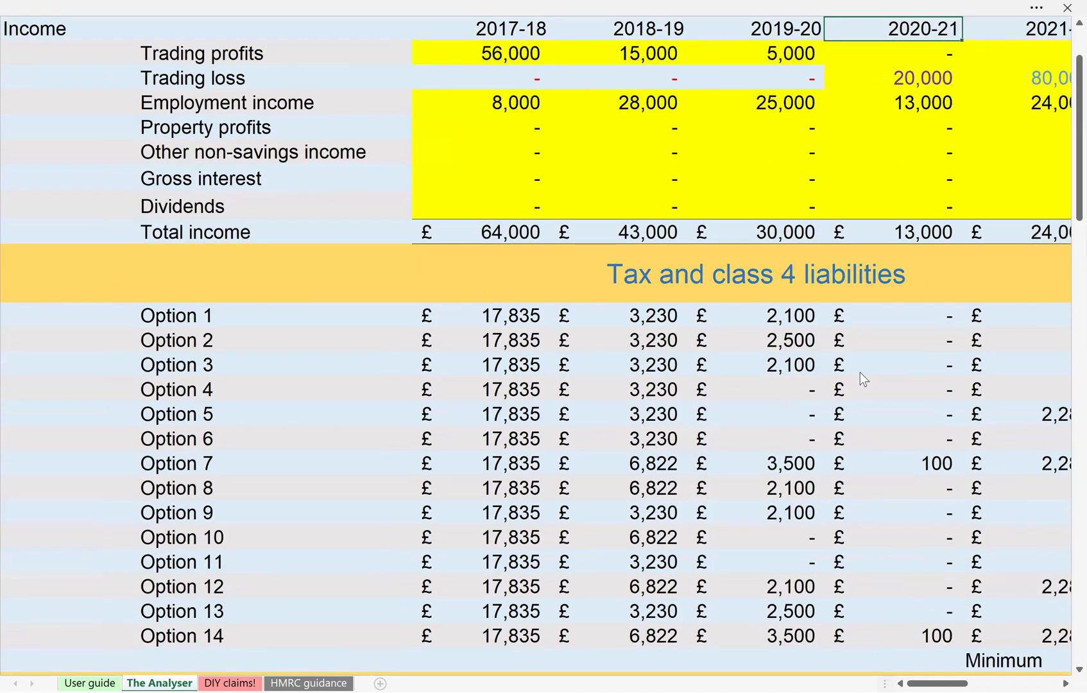
{"action": "scroll", "coordinate": [861, 374], "scroll_direction": "down", "scroll_amount": 1, "text": "ctrl"}
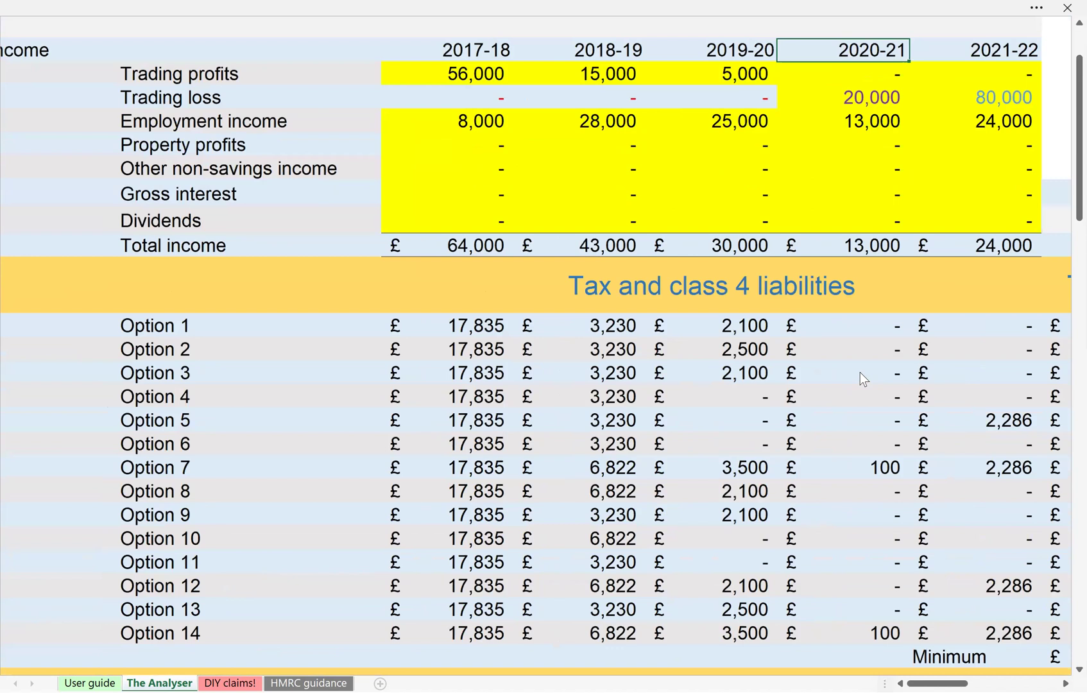
{"action": "scroll", "coordinate": [860, 372], "scroll_direction": "down", "scroll_amount": 1, "text": "ctrl"}
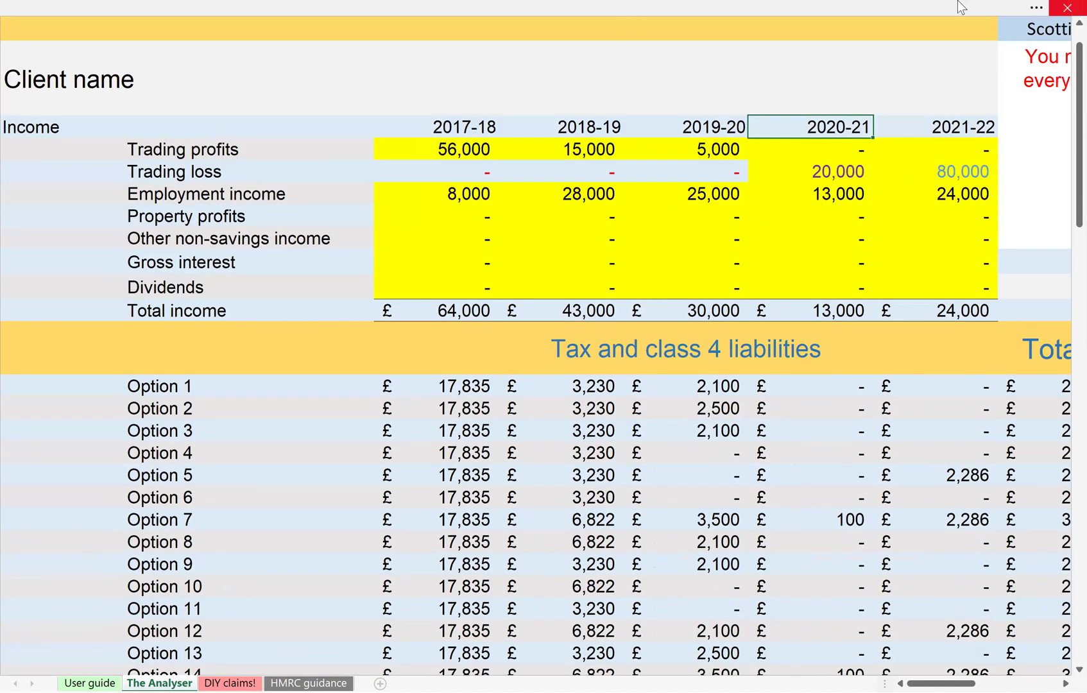